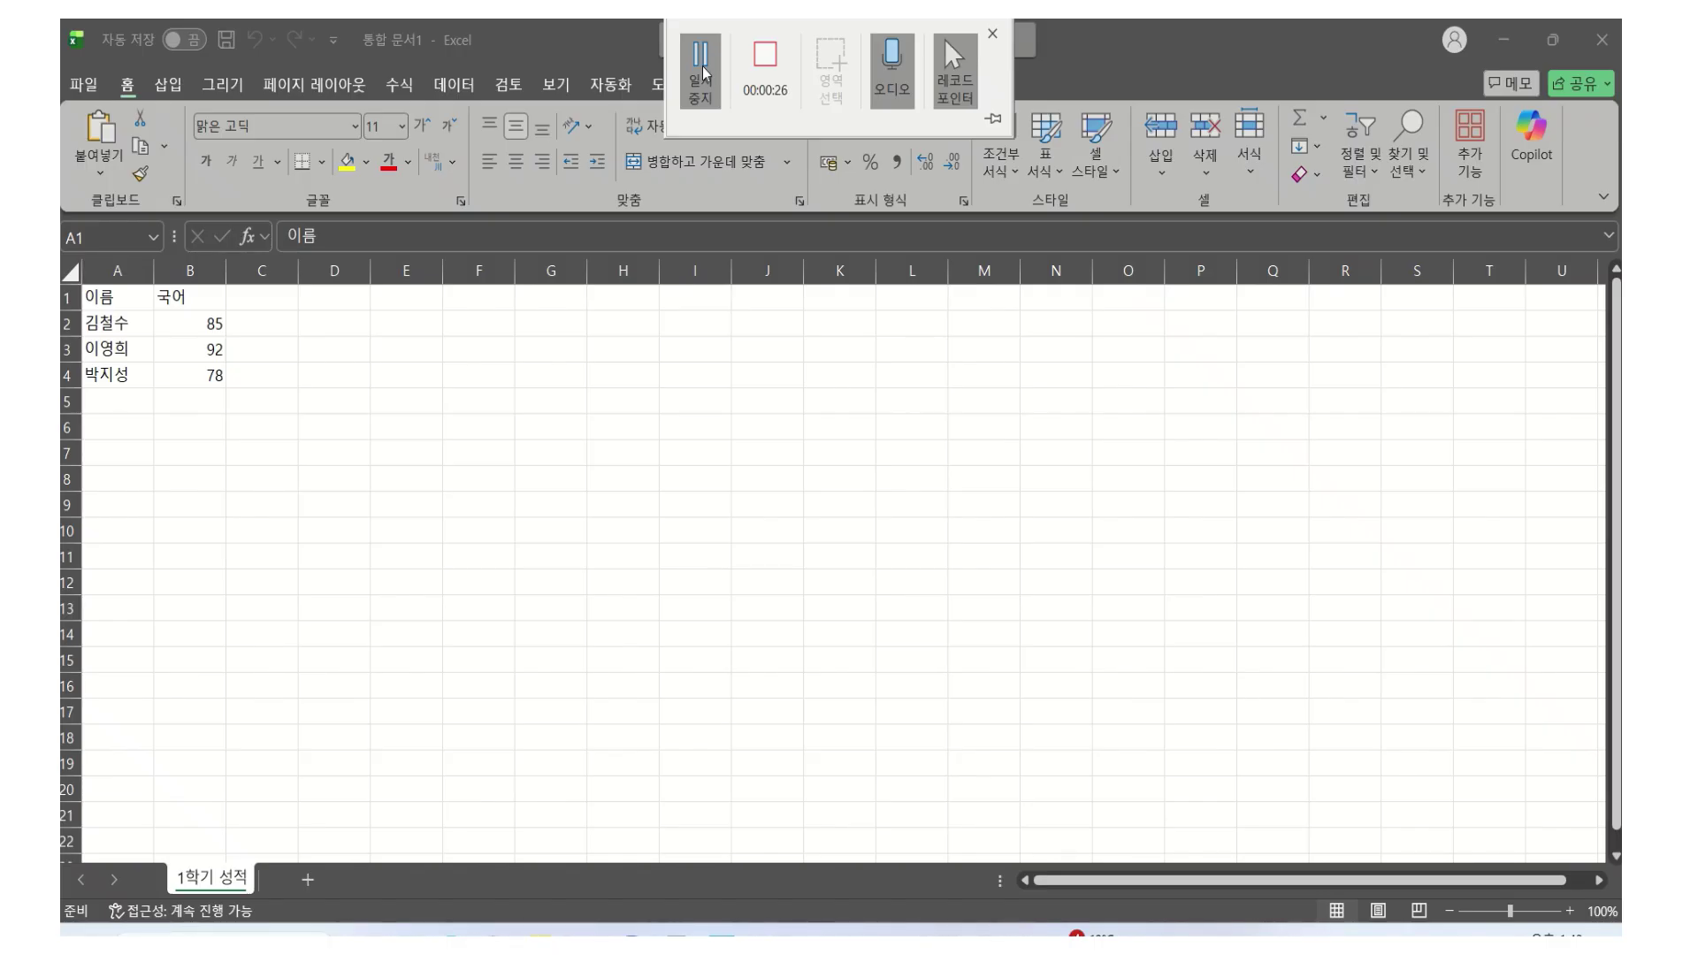
pyautogui.click(703, 72)
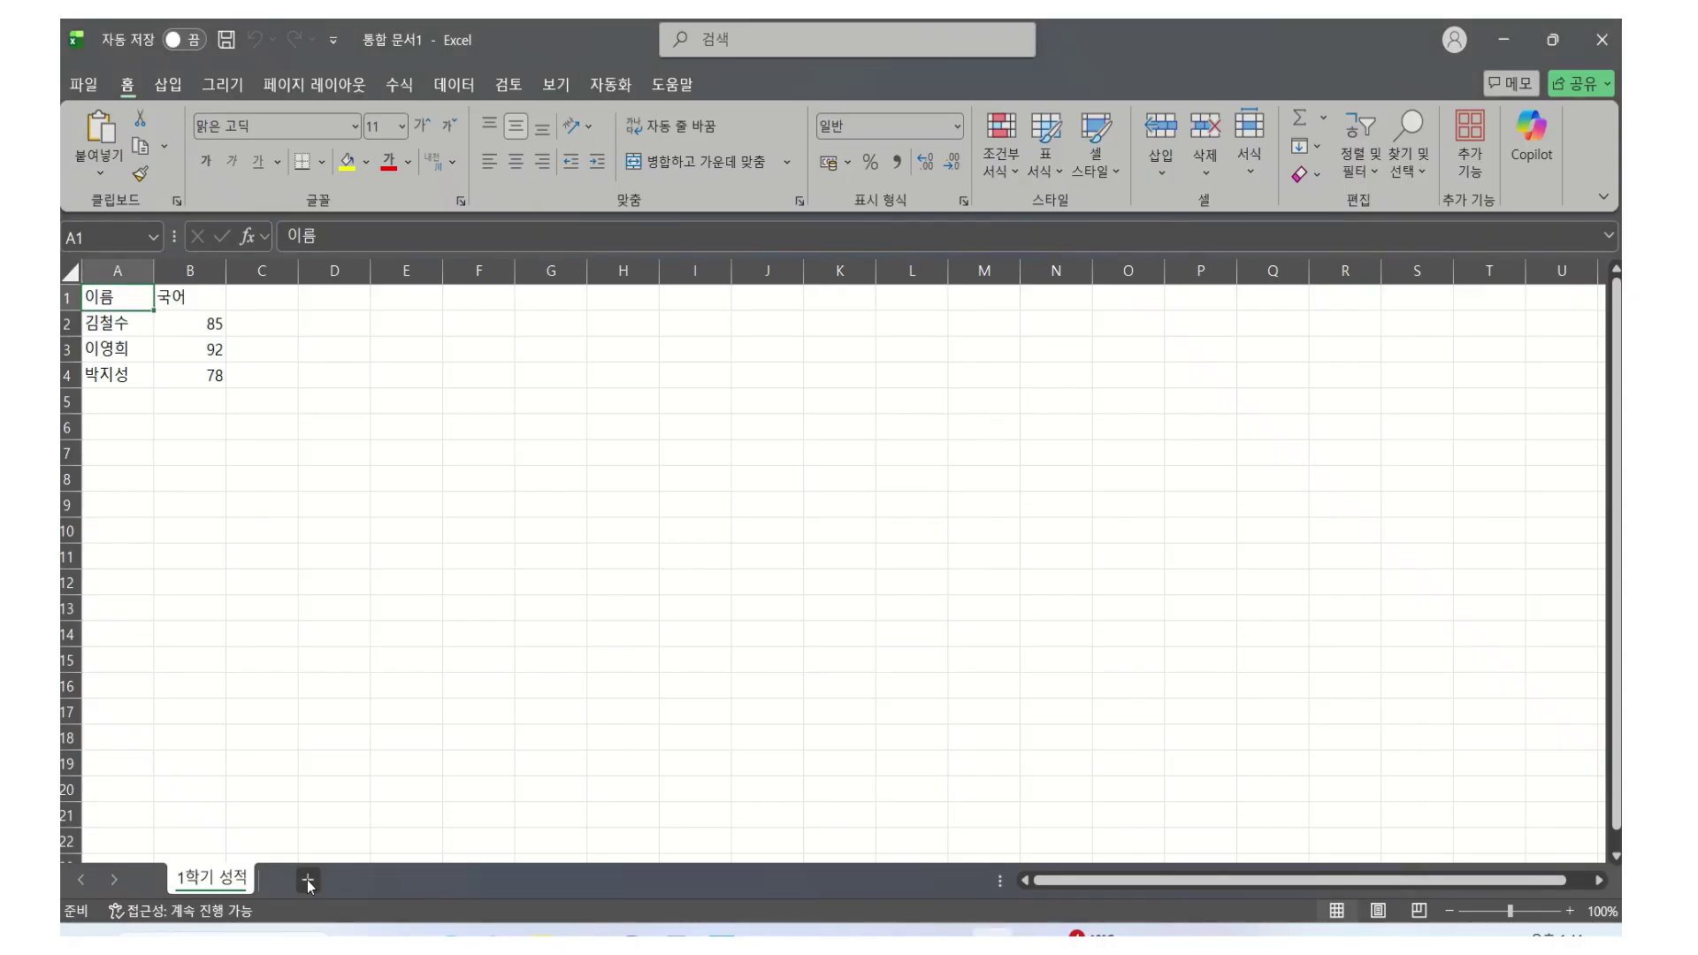
# Add a new worksheet after 1학기 성적 and name it 2학기 성적
pyautogui.click(306, 880)
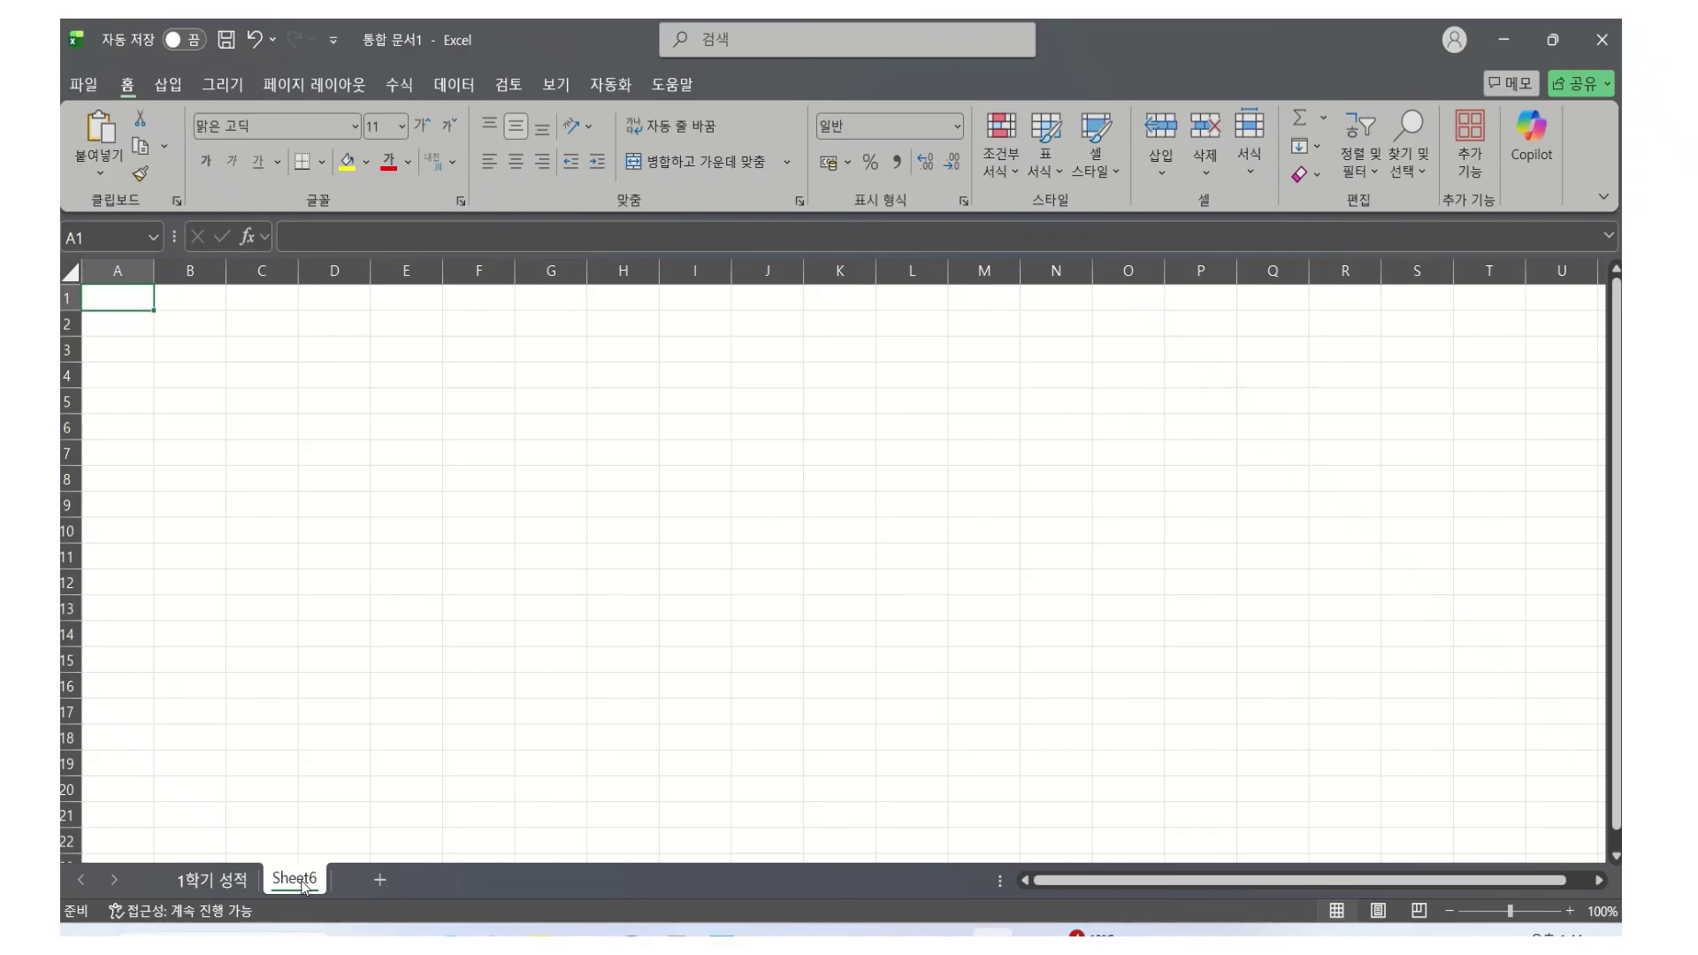
pyautogui.doubleClick(303, 882)
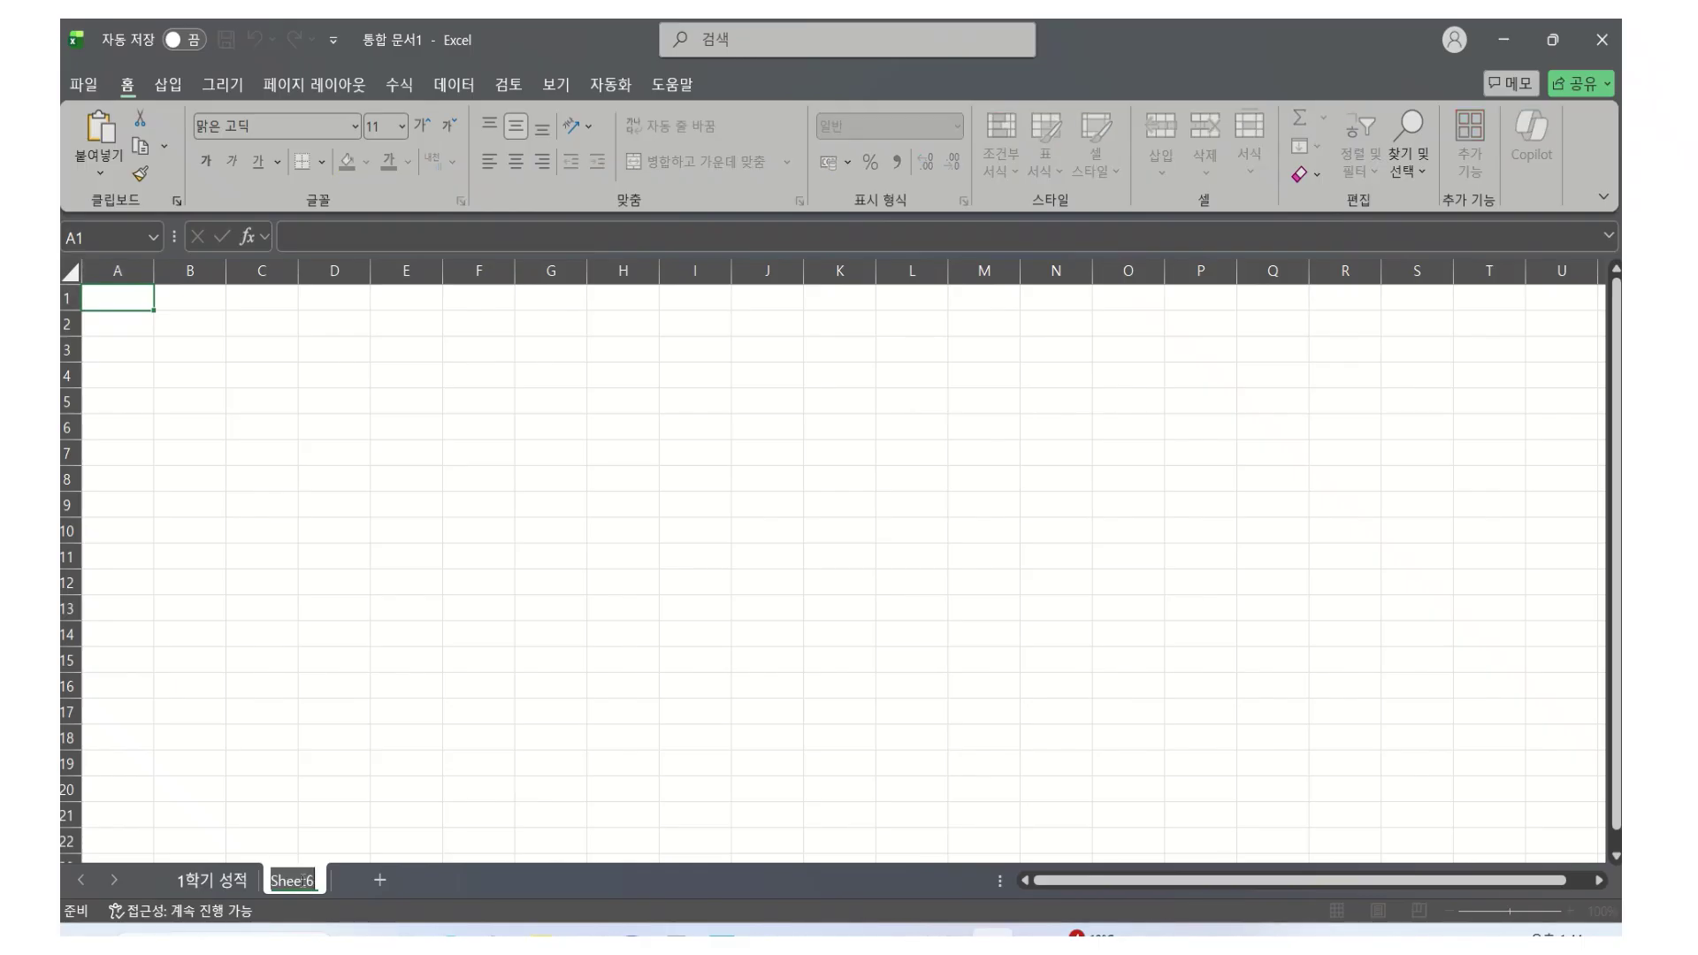
pyautogui.write('2학기 서')
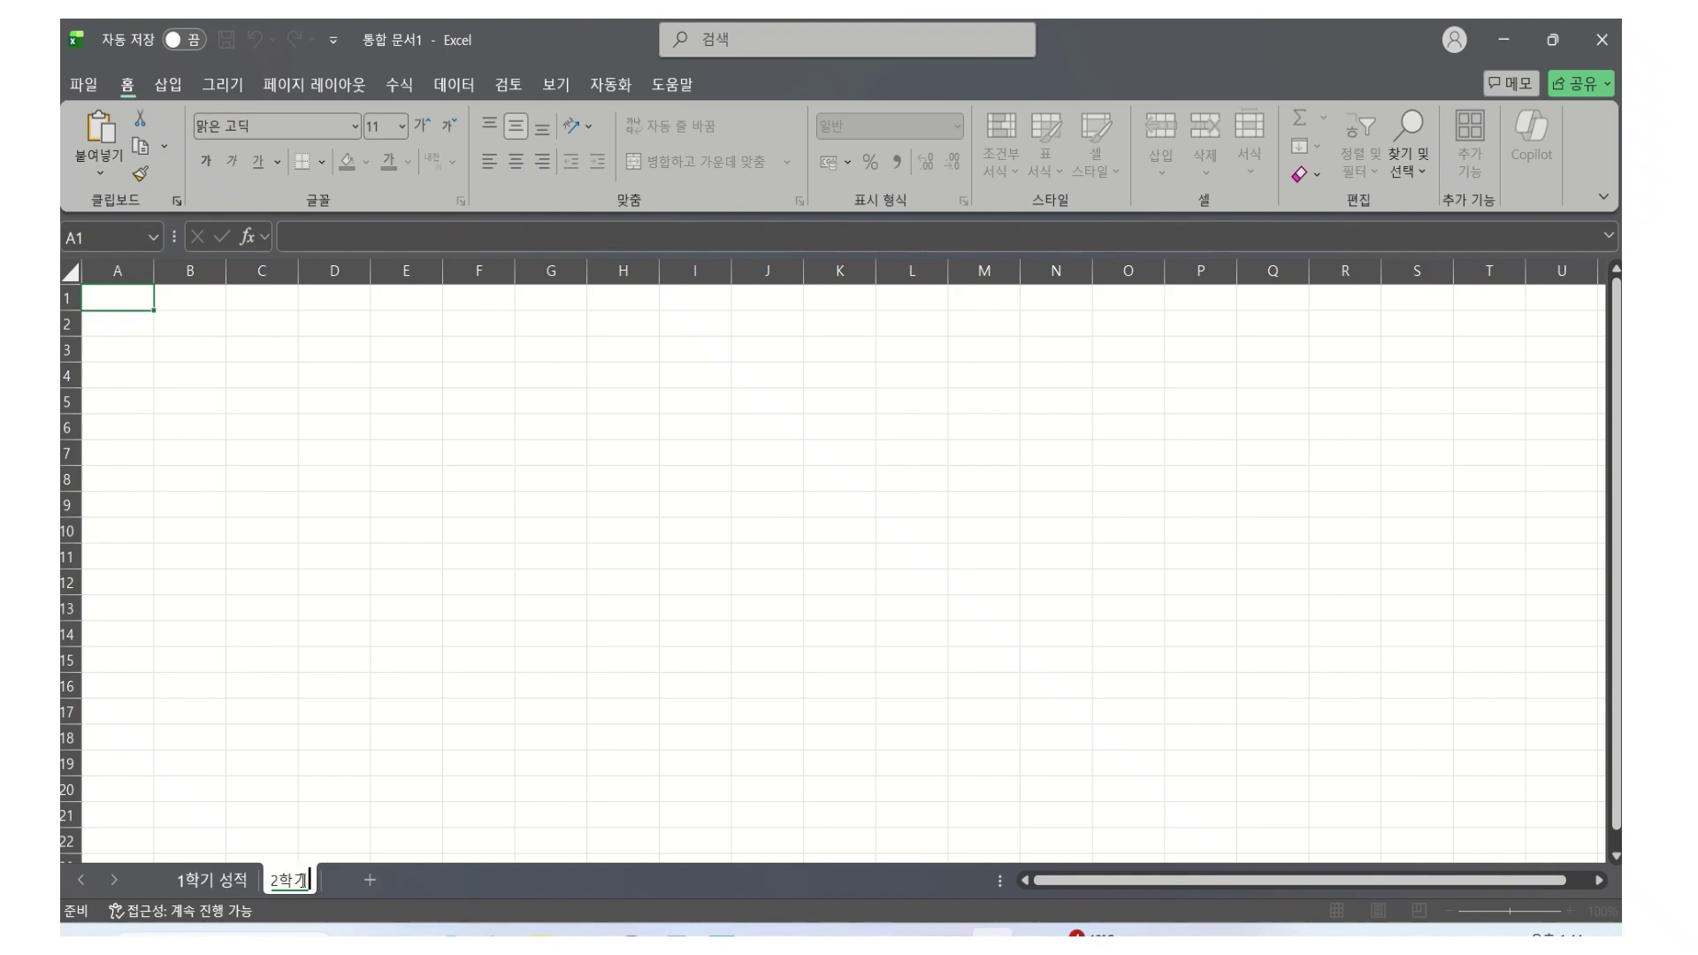
pyautogui.write('ㅇ적')
pyautogui.press('Return')
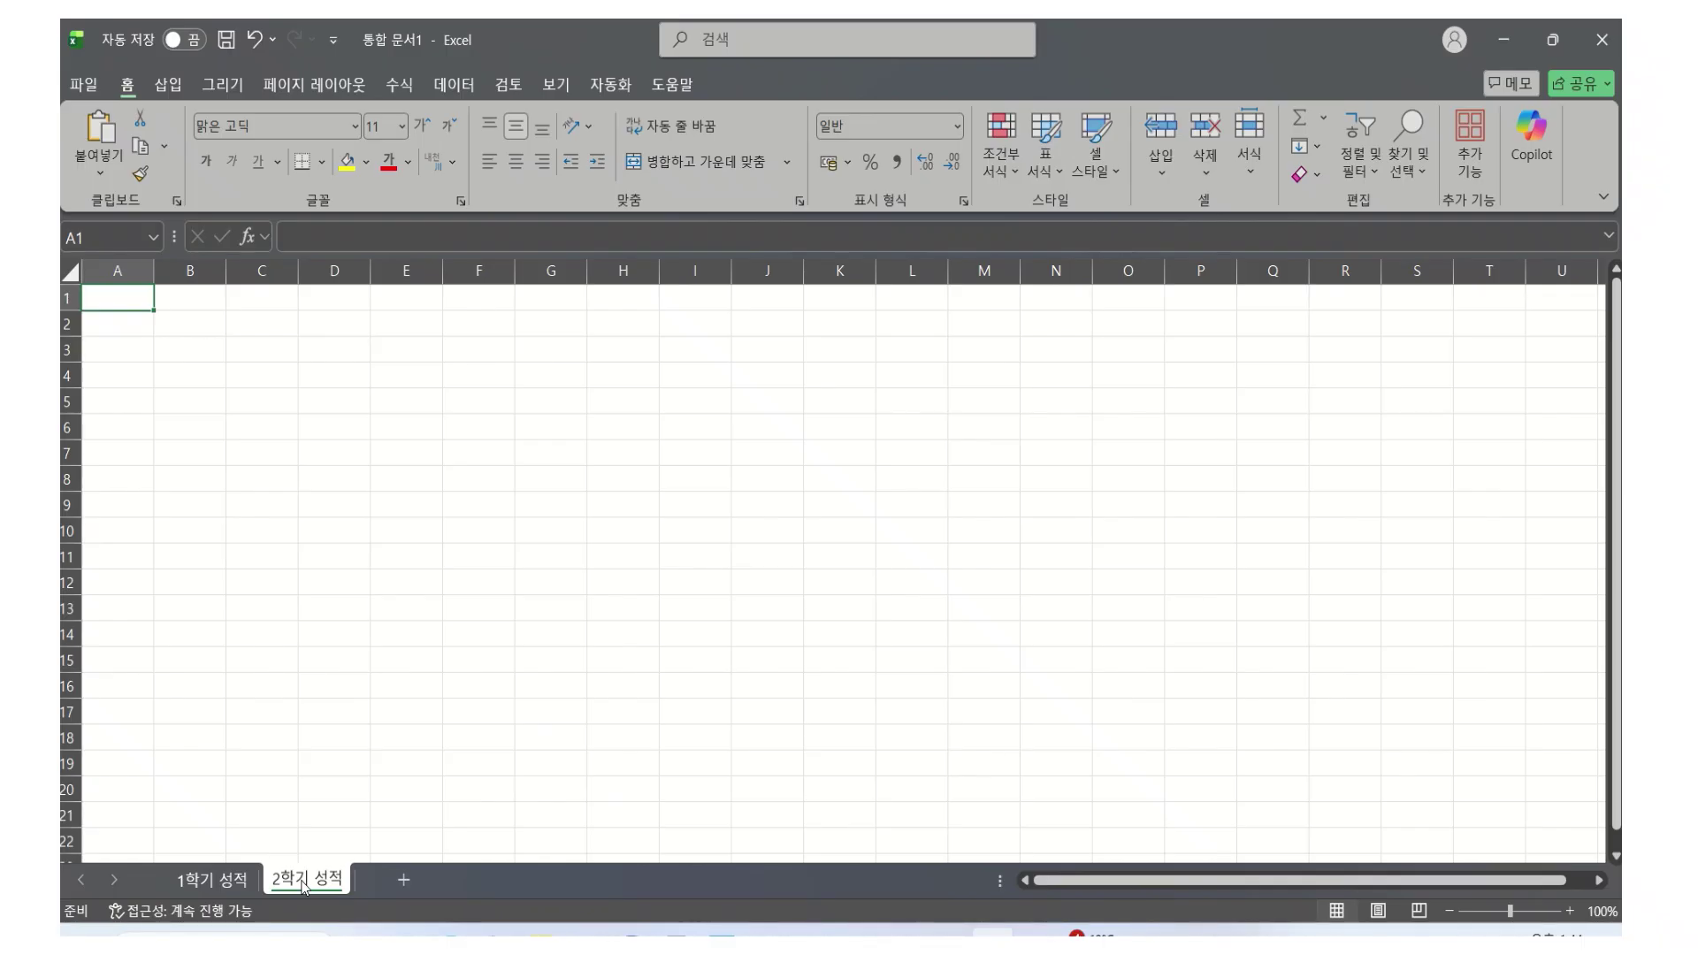
# Insert a macro sheet and move it after the 2학기 성적 sheet
pyautogui.hotkey('ctrl', 'F11')
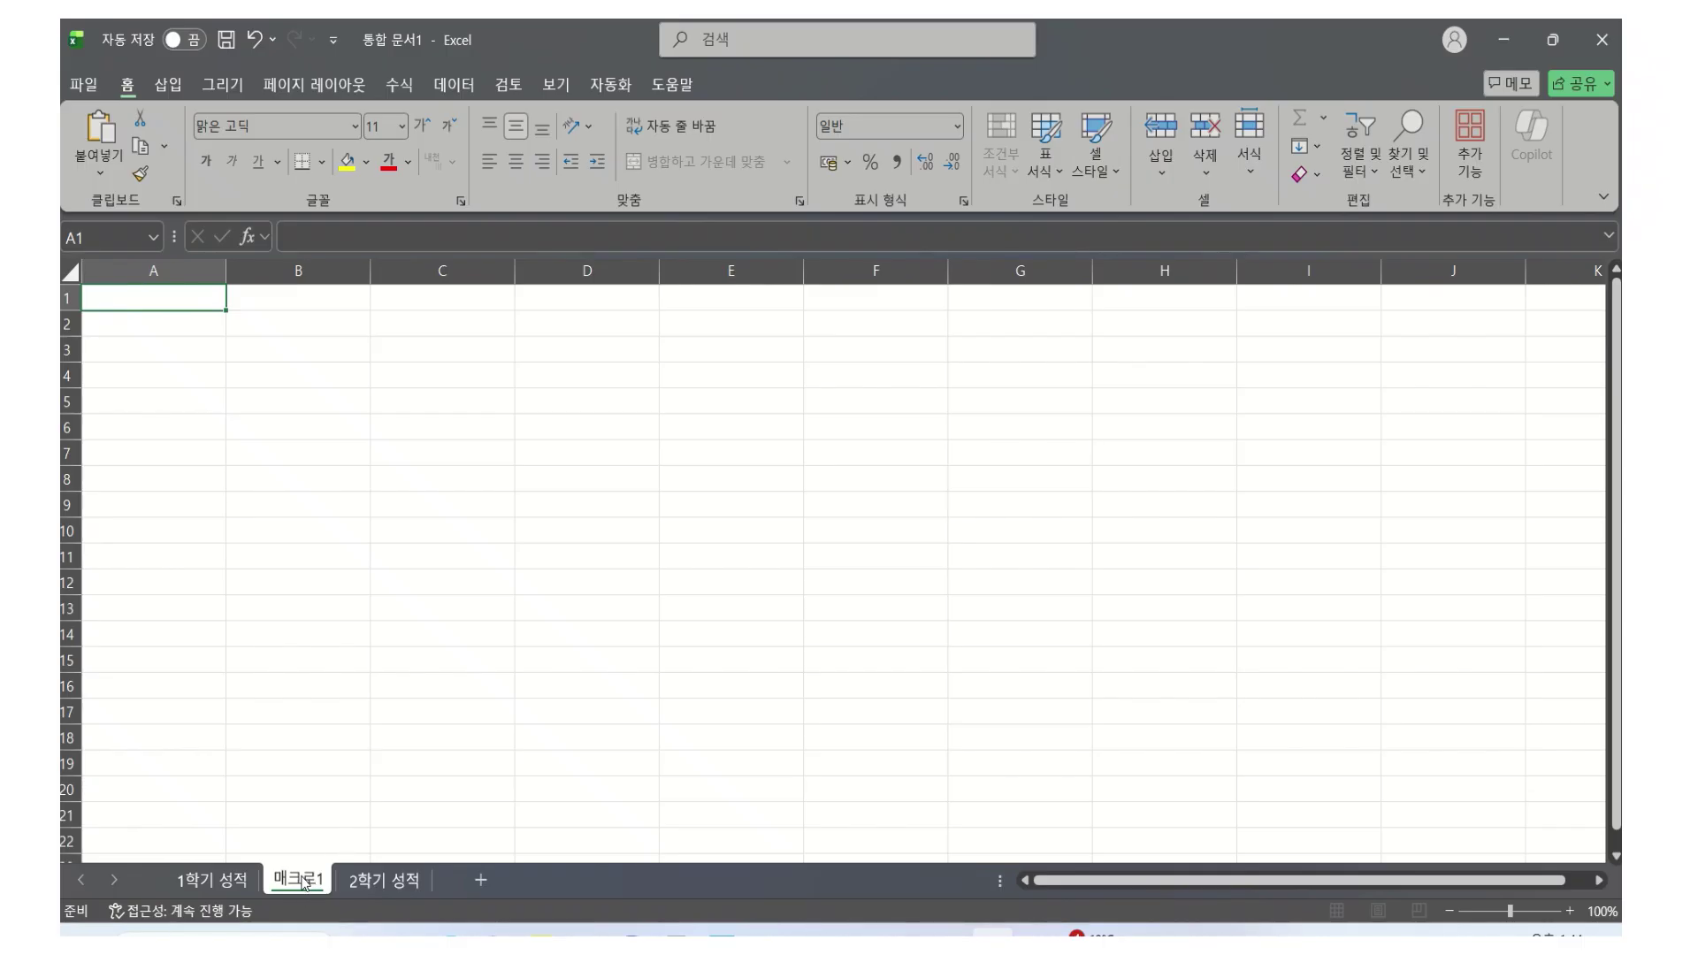
pyautogui.moveTo(304, 882); pyautogui.dragTo(437, 883)
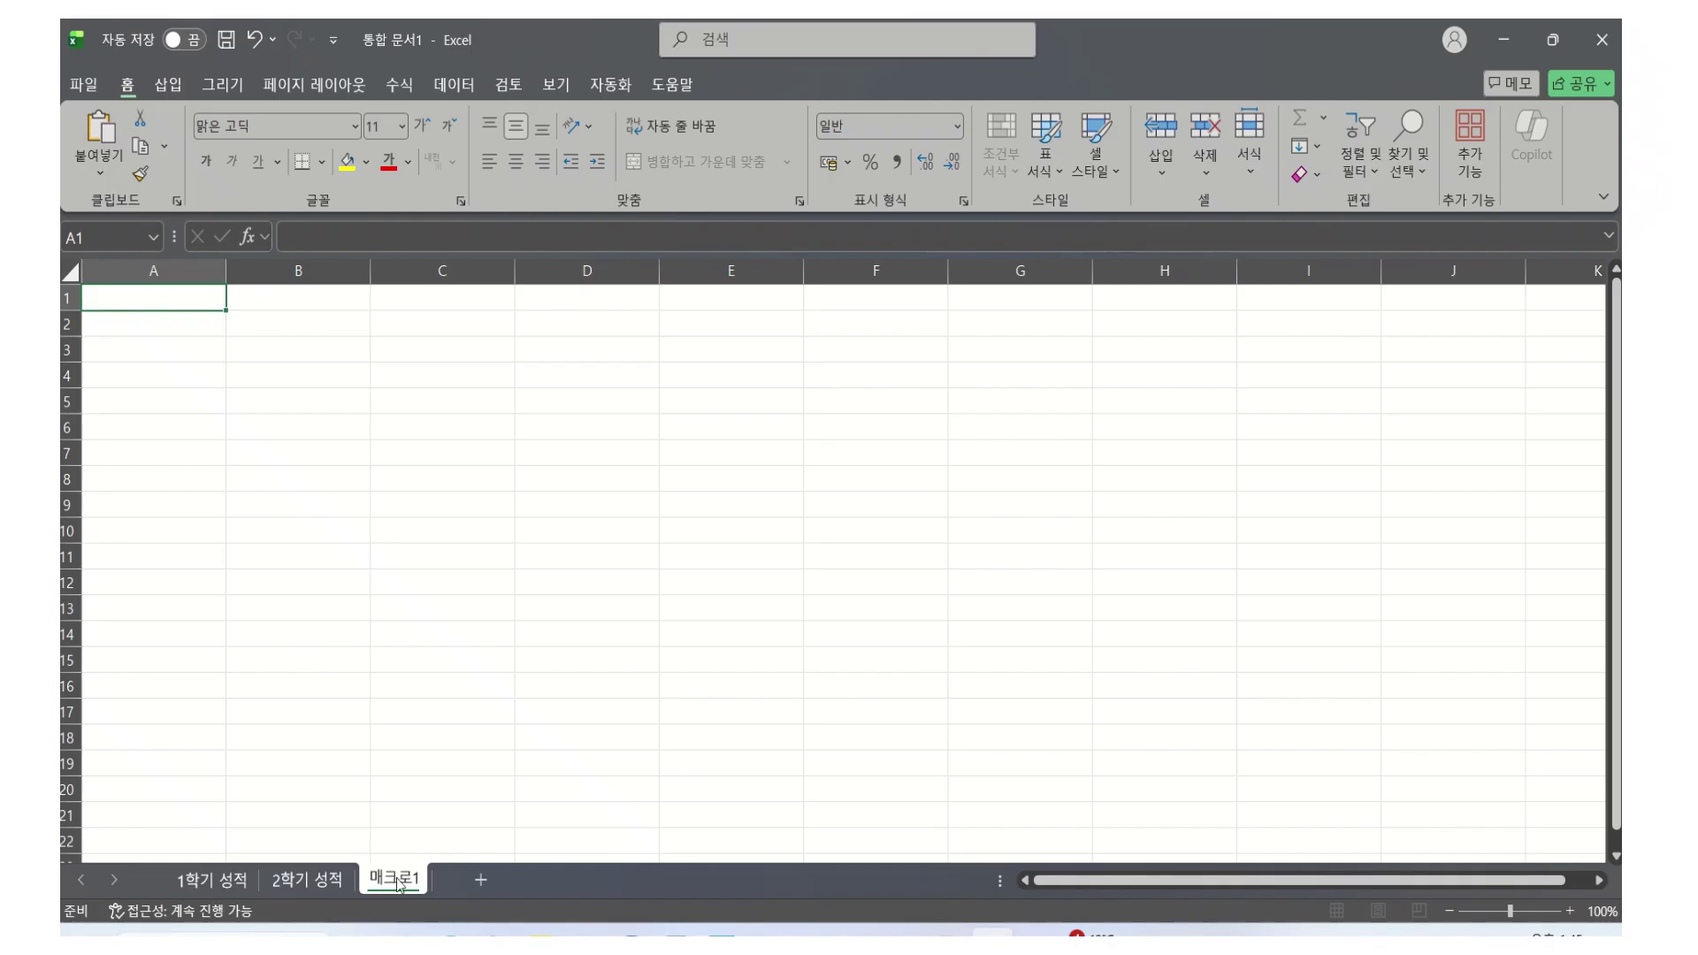
# On the 2학기 성적 sheet, enter the headers 이름, 수학 and 과학 in cells A1 to C1
pyautogui.click(301, 882)
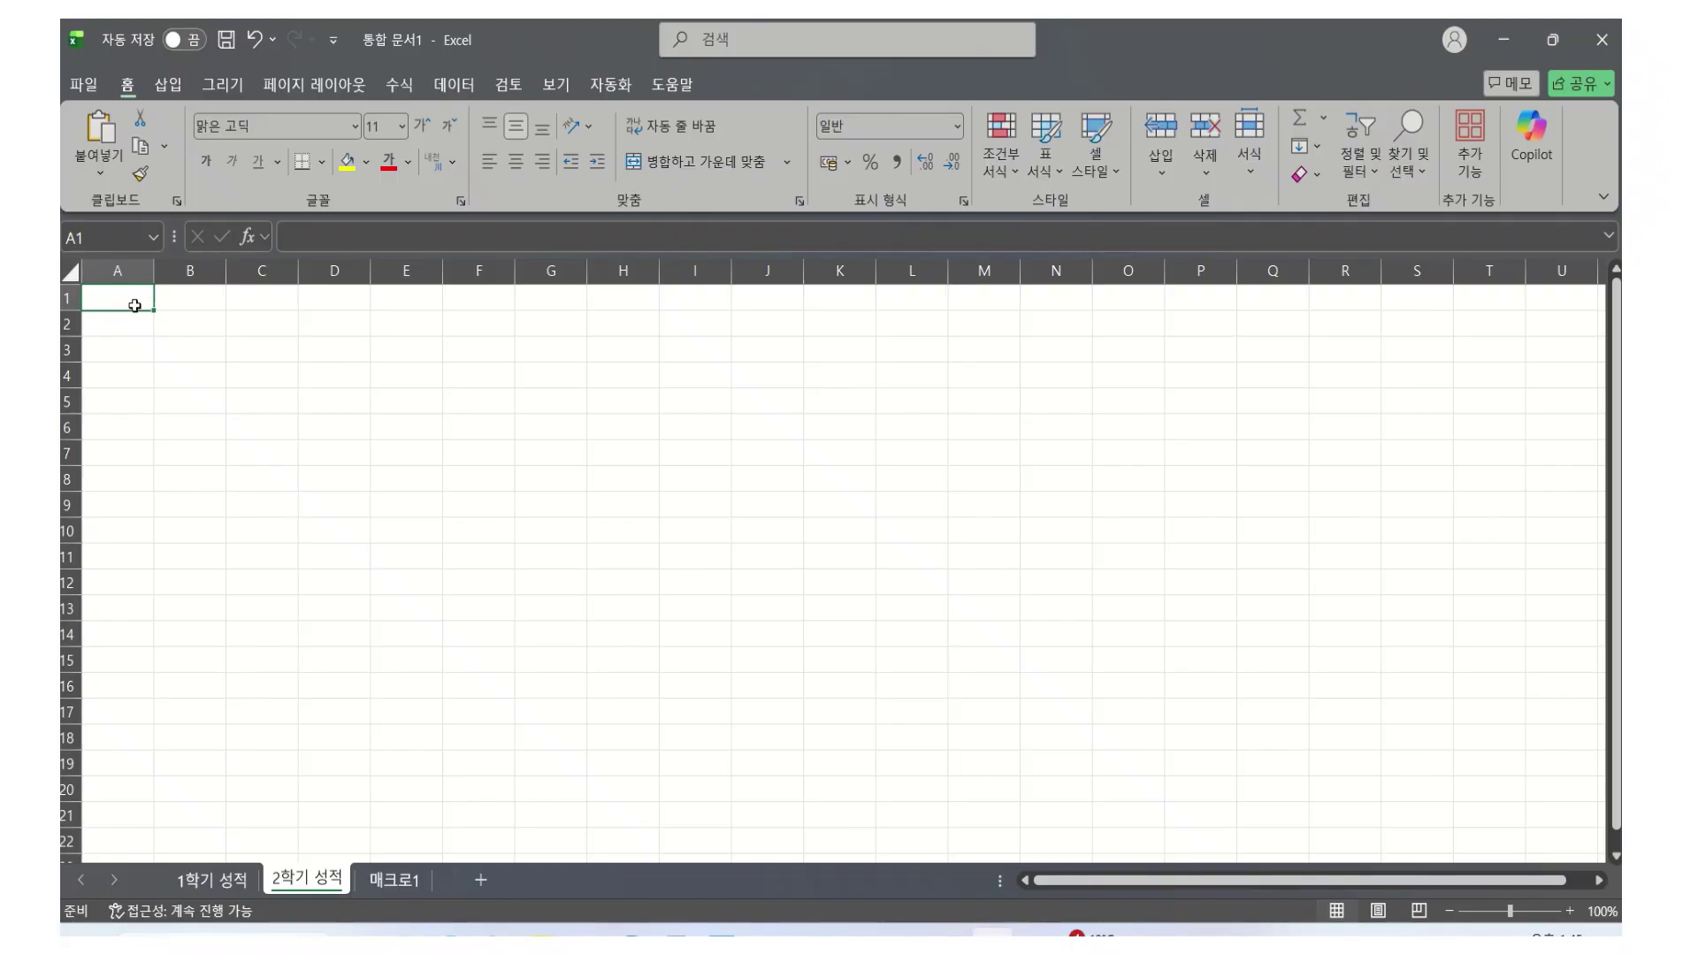
pyautogui.write('이름')
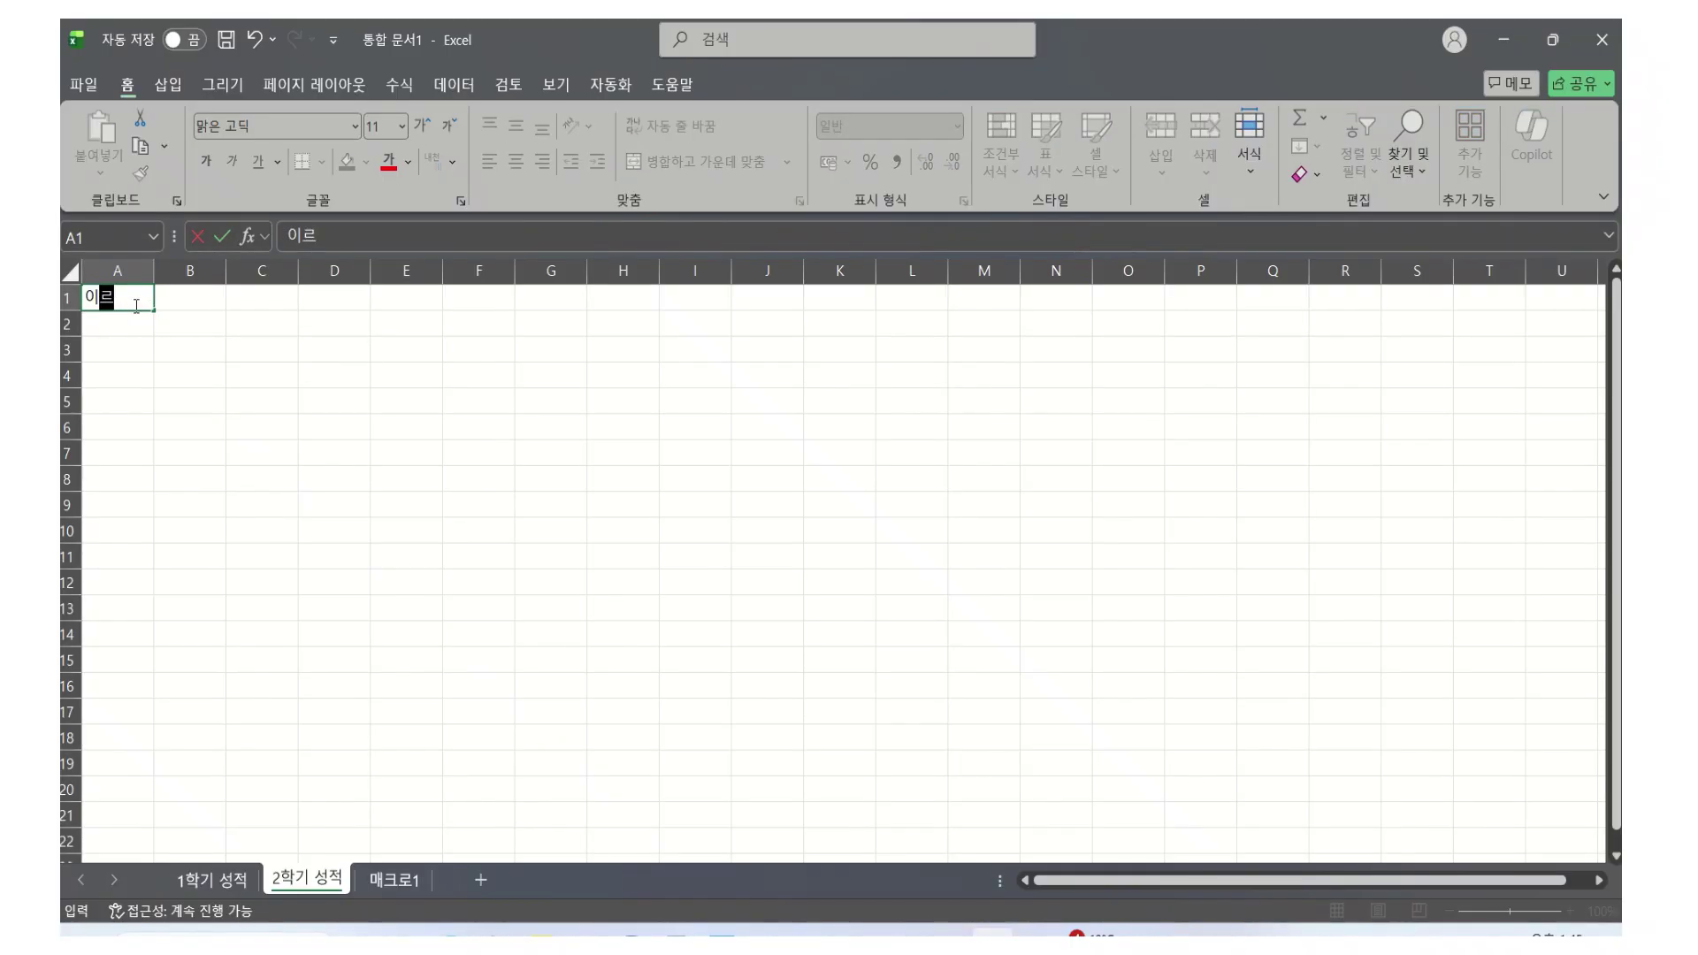
pyautogui.press('Tab')
pyautogui.write('수학')
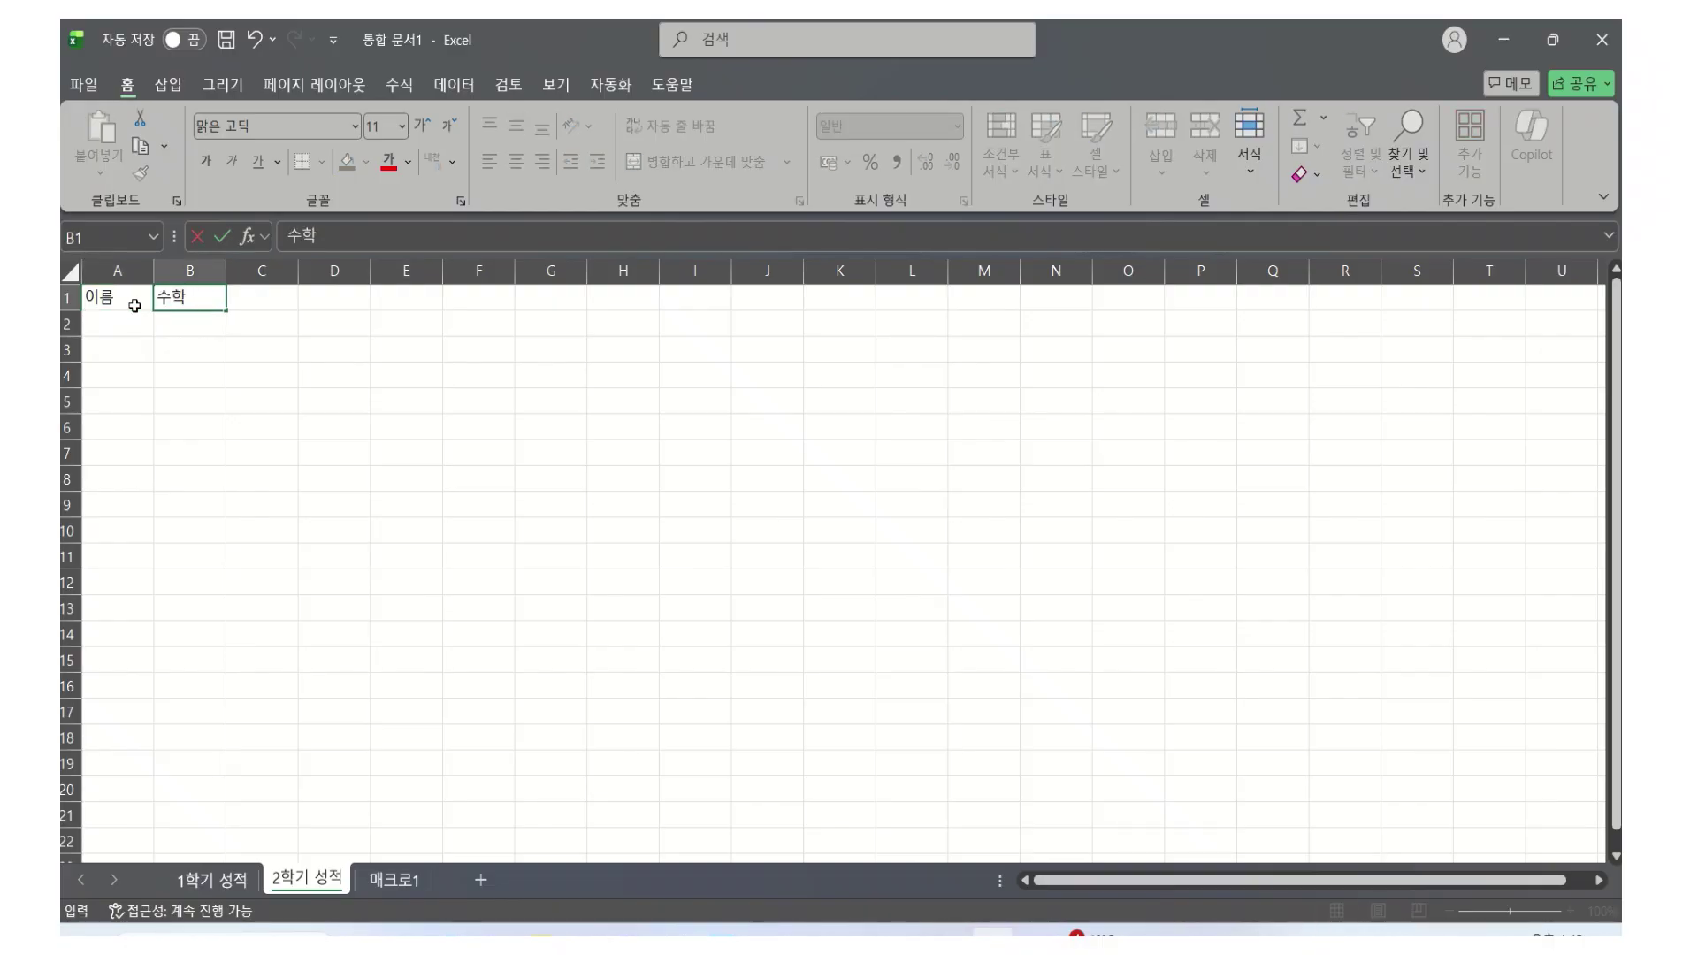
pyautogui.press('Tab')
pyautogui.write('과학')
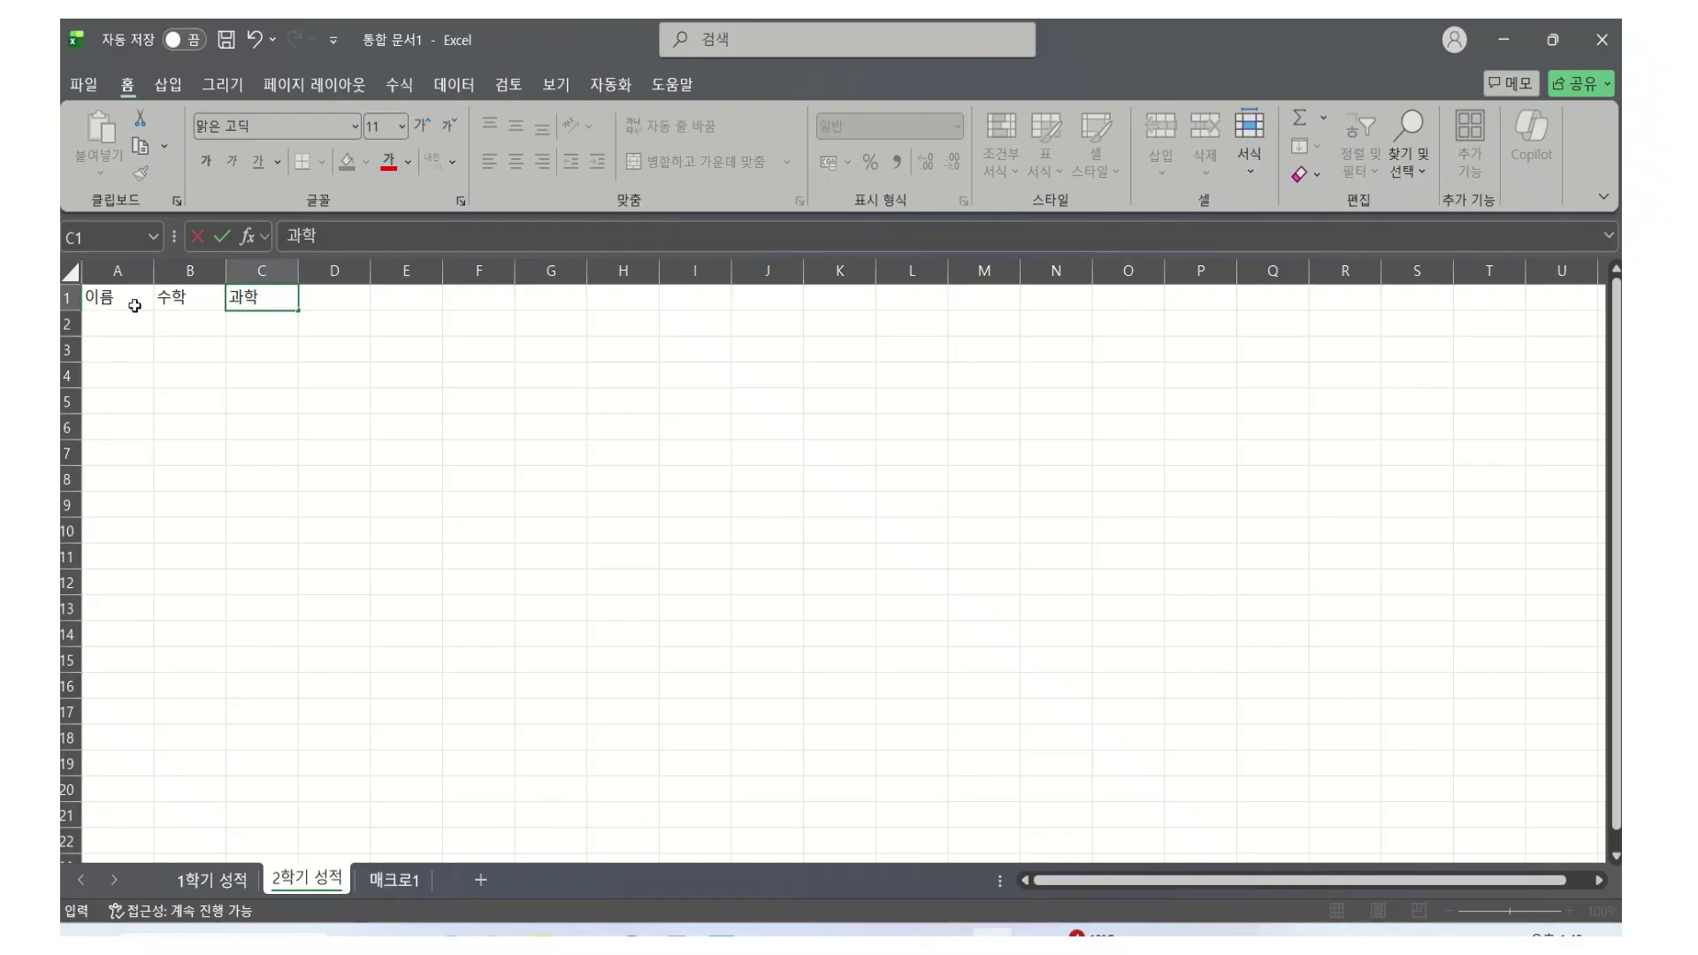
pyautogui.press('Return')
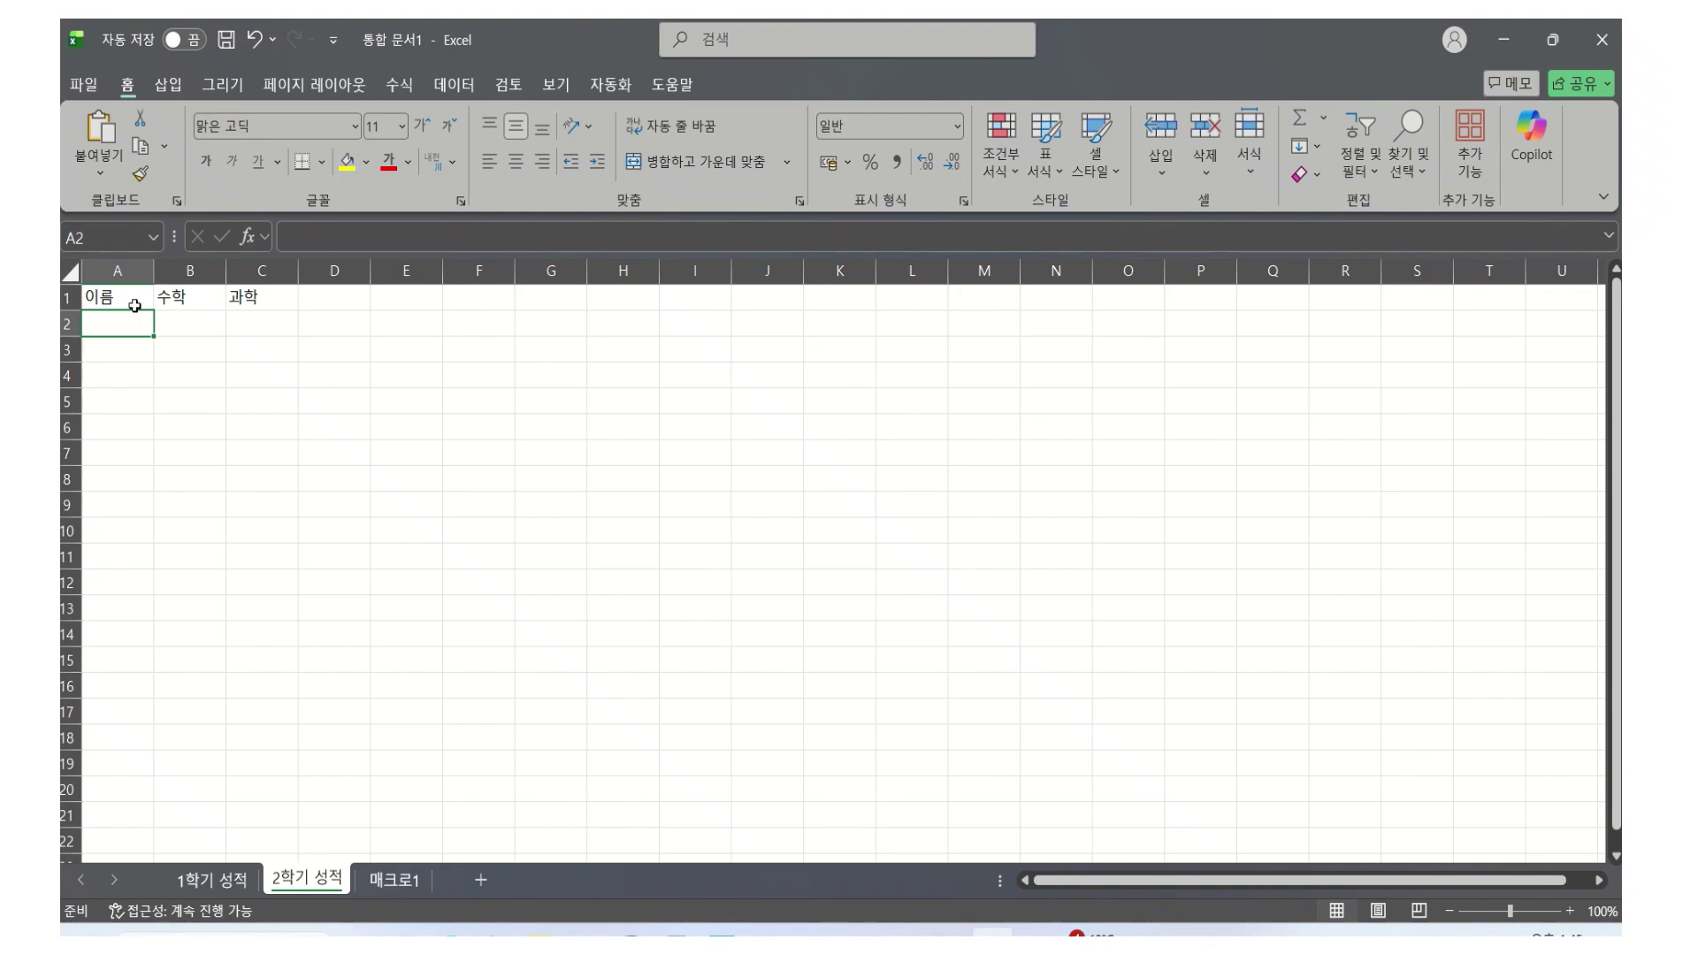
# Enter the three students' full names in cells A2 to A4 under 이름
pyautogui.write('김민수')
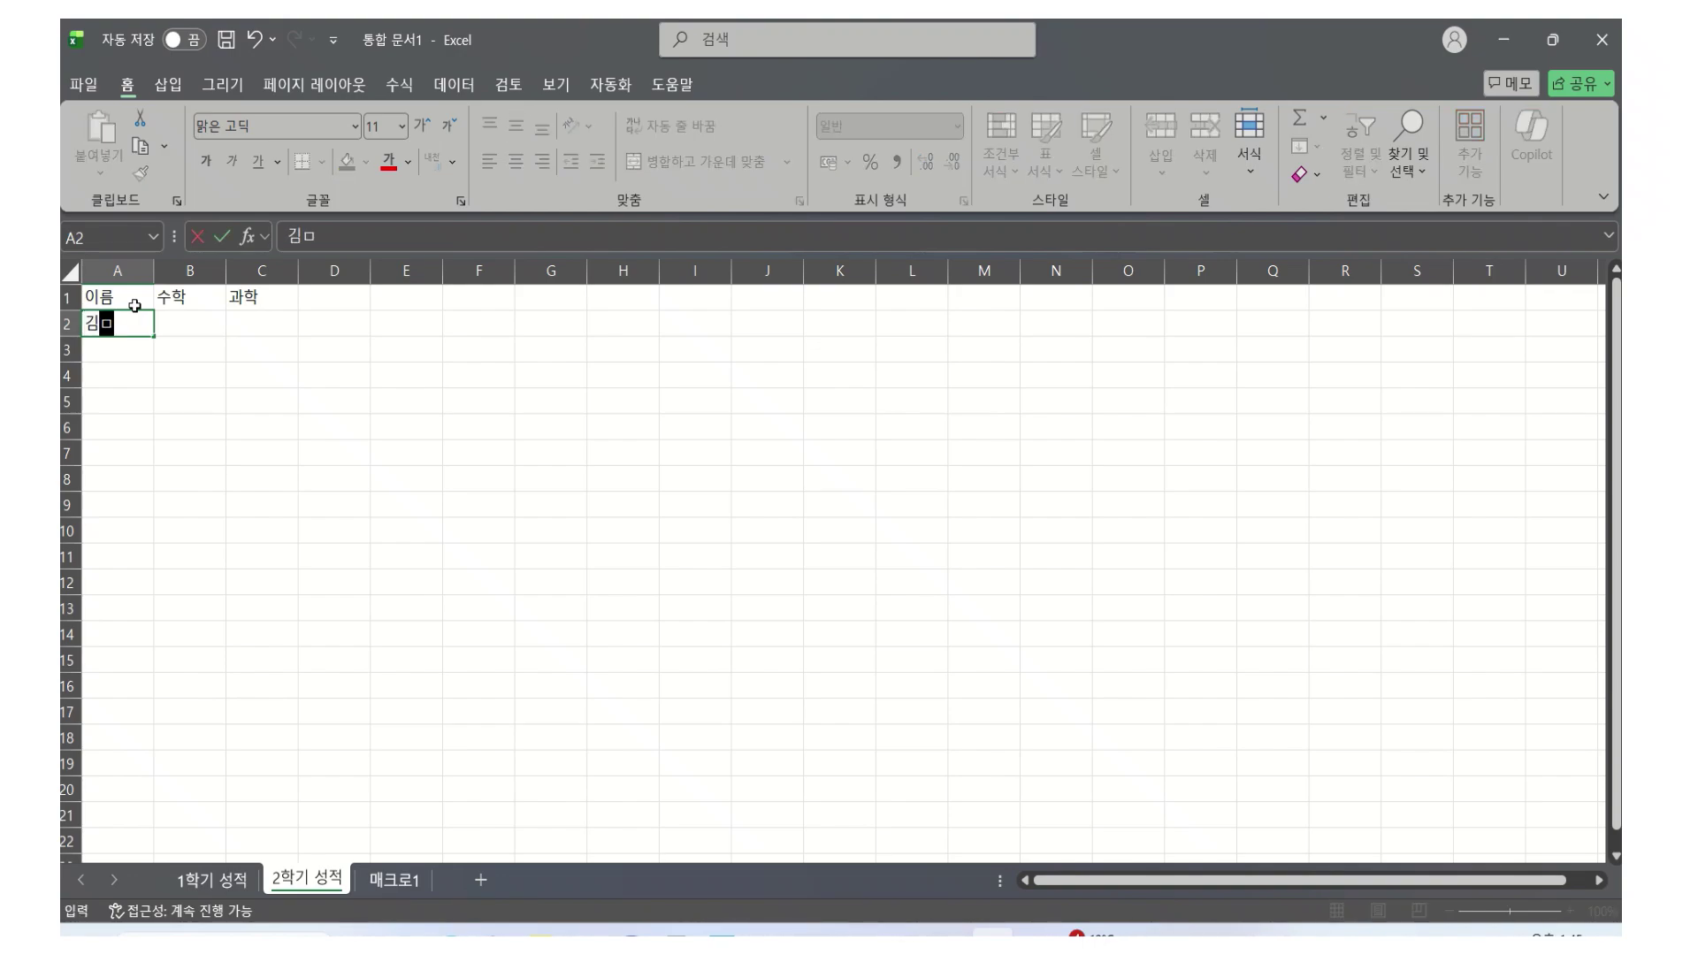
pyautogui.press('Return')
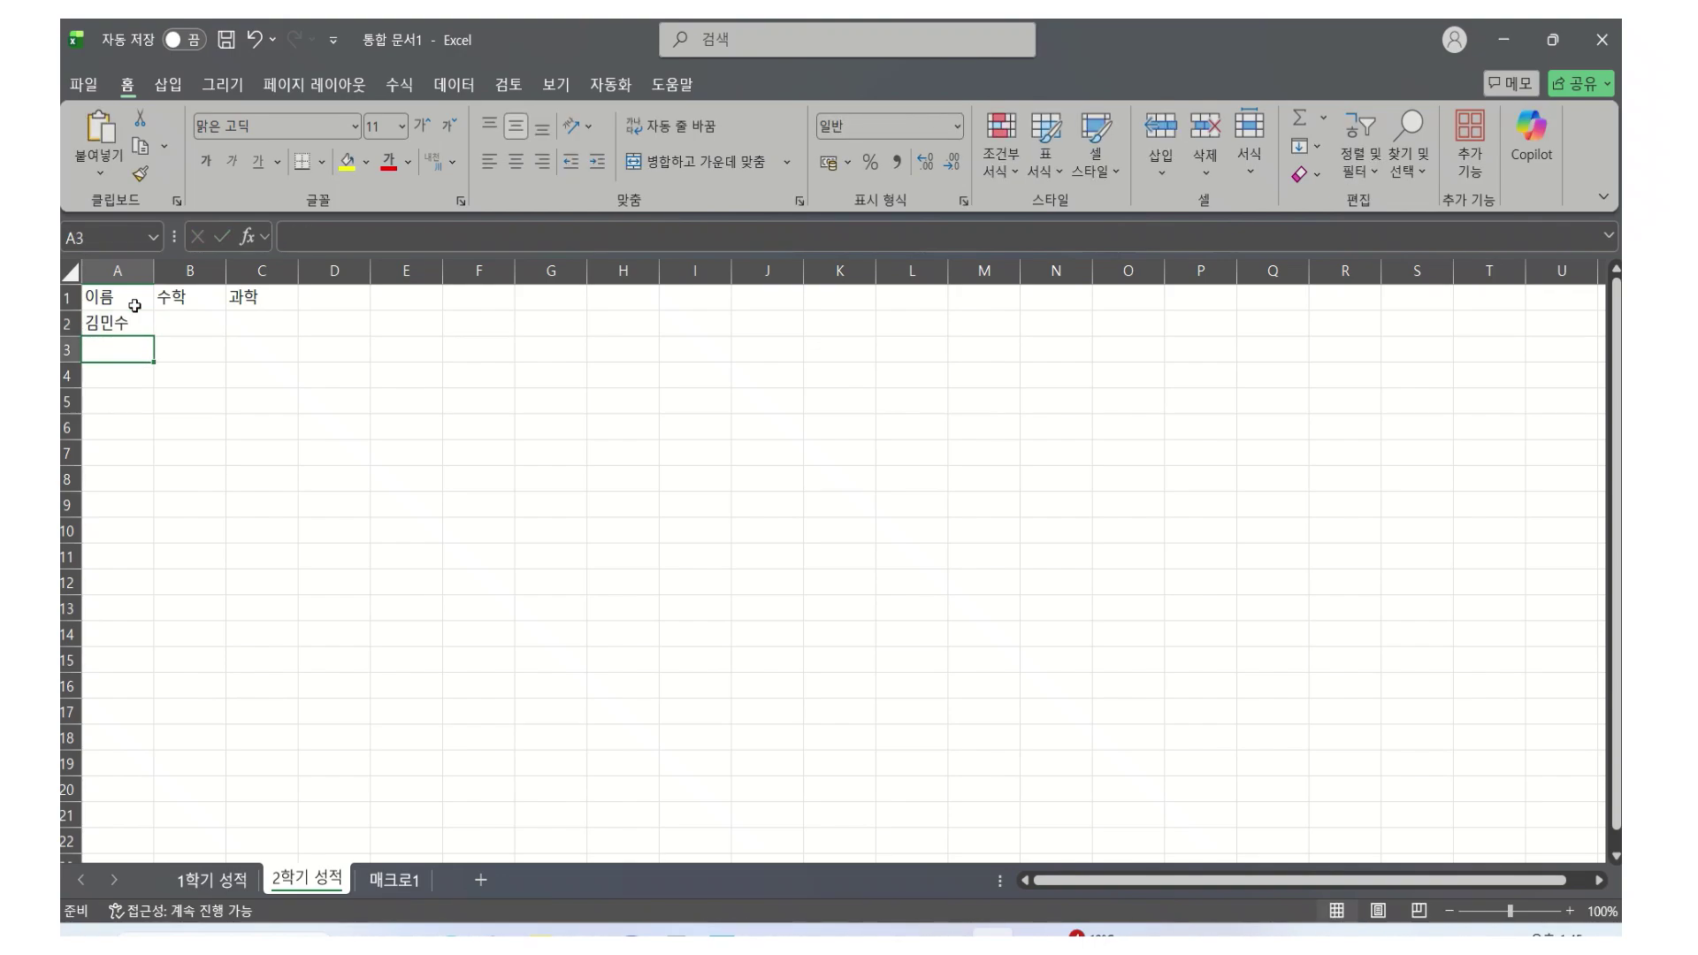
pyautogui.write('박지영')
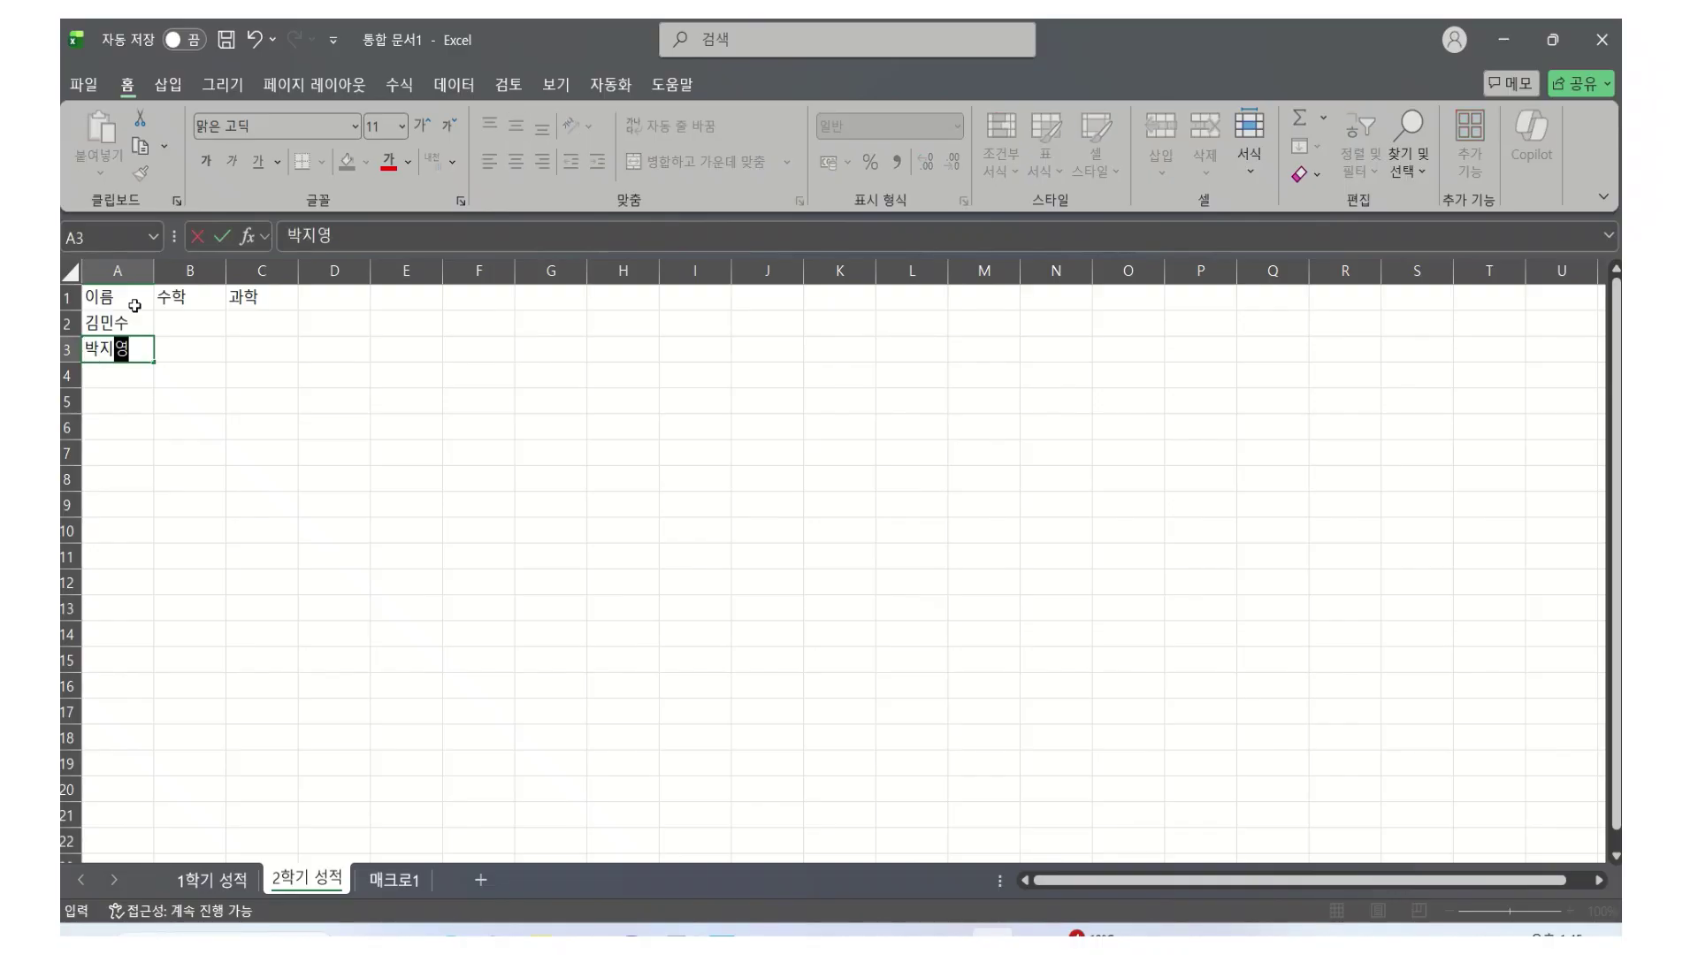
pyautogui.press('Return')
pyautogui.write('최영호')
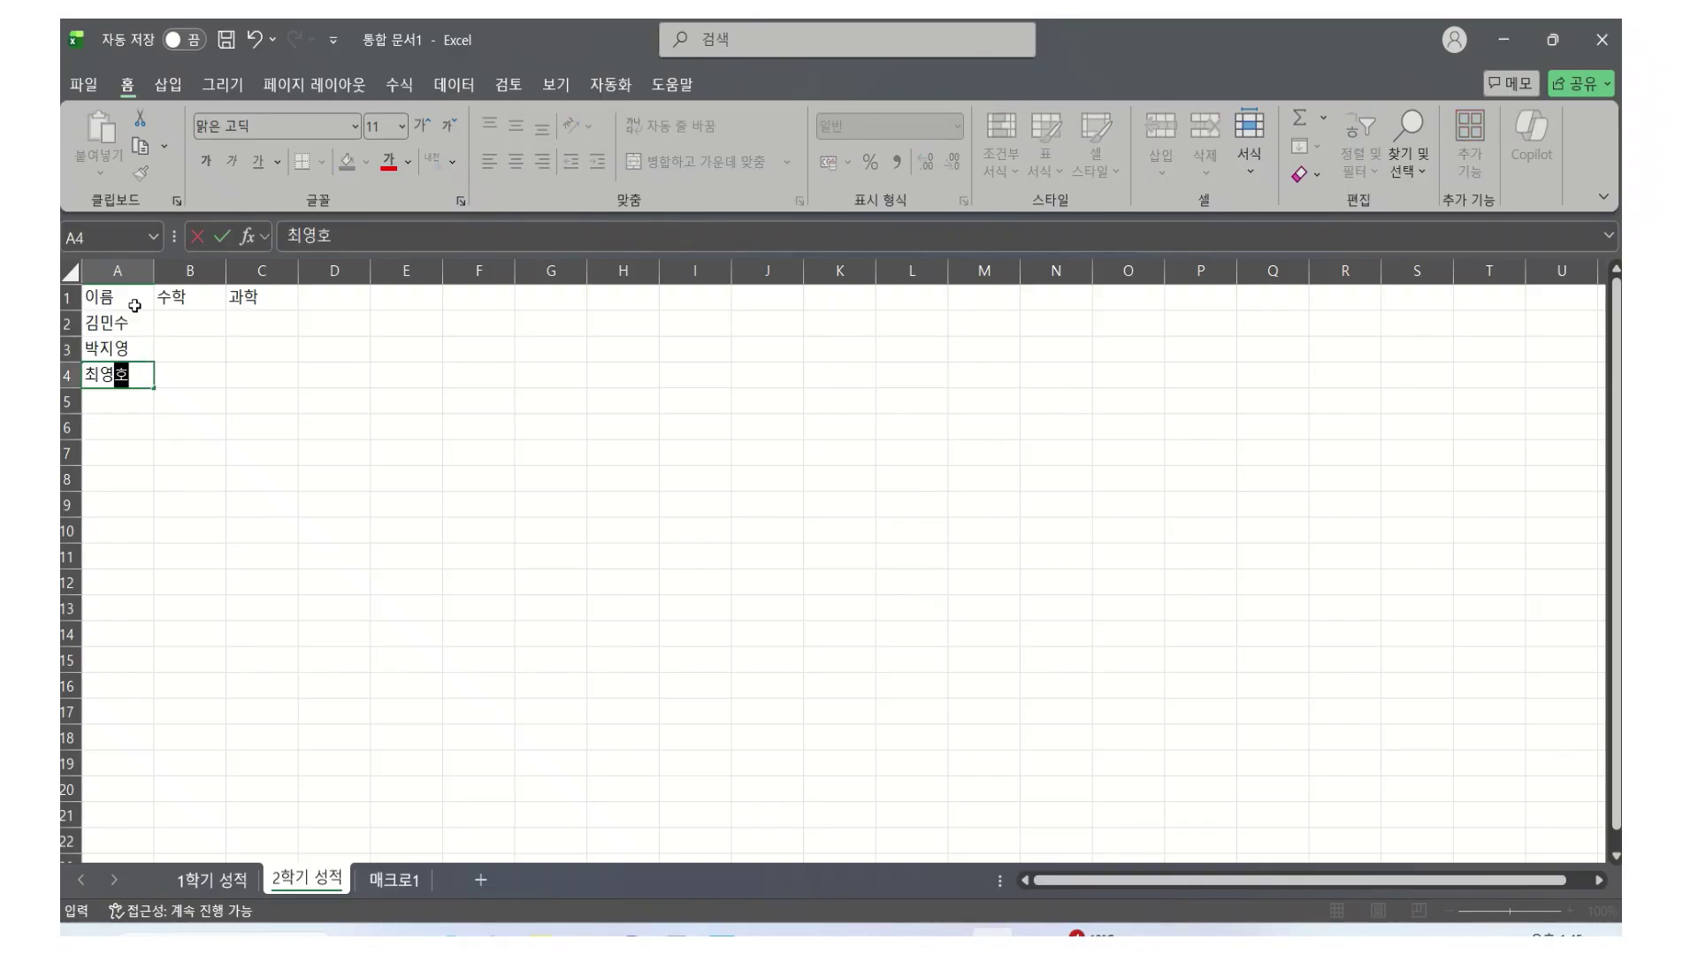
pyautogui.press('Return')
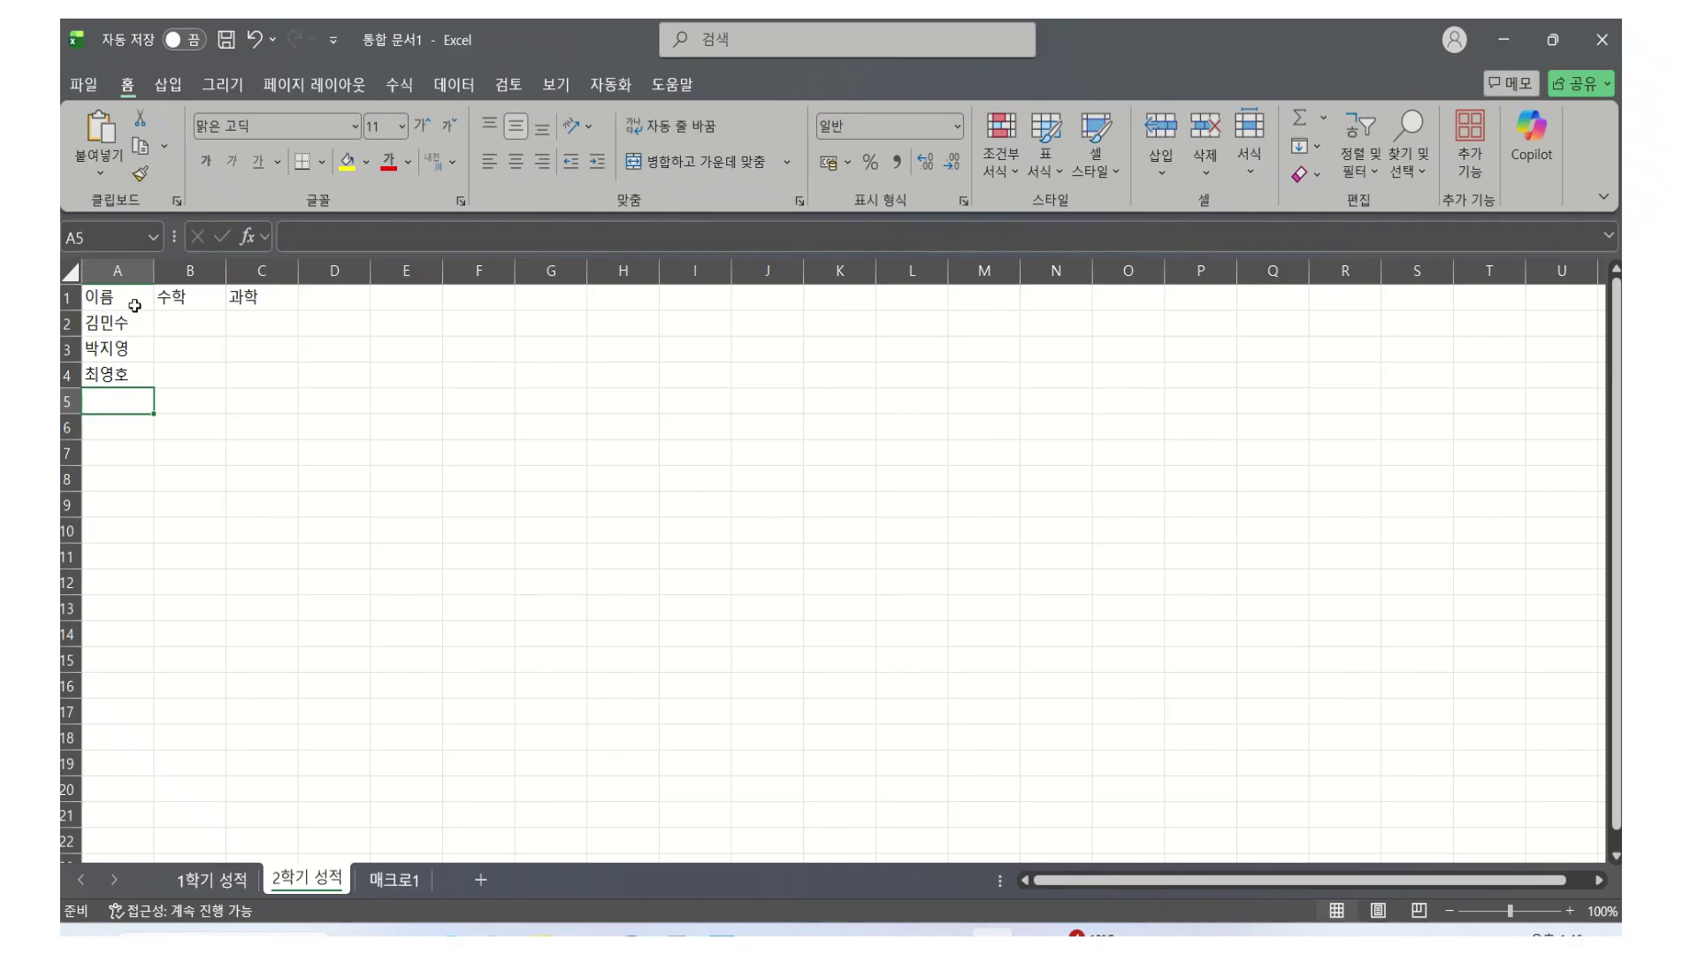
# Enter the 수학 scores 85, 96 and 95 in cells B2 to B4
pyautogui.press('Right')
pyautogui.press('Up')
pyautogui.press('Up')
pyautogui.press('Up')
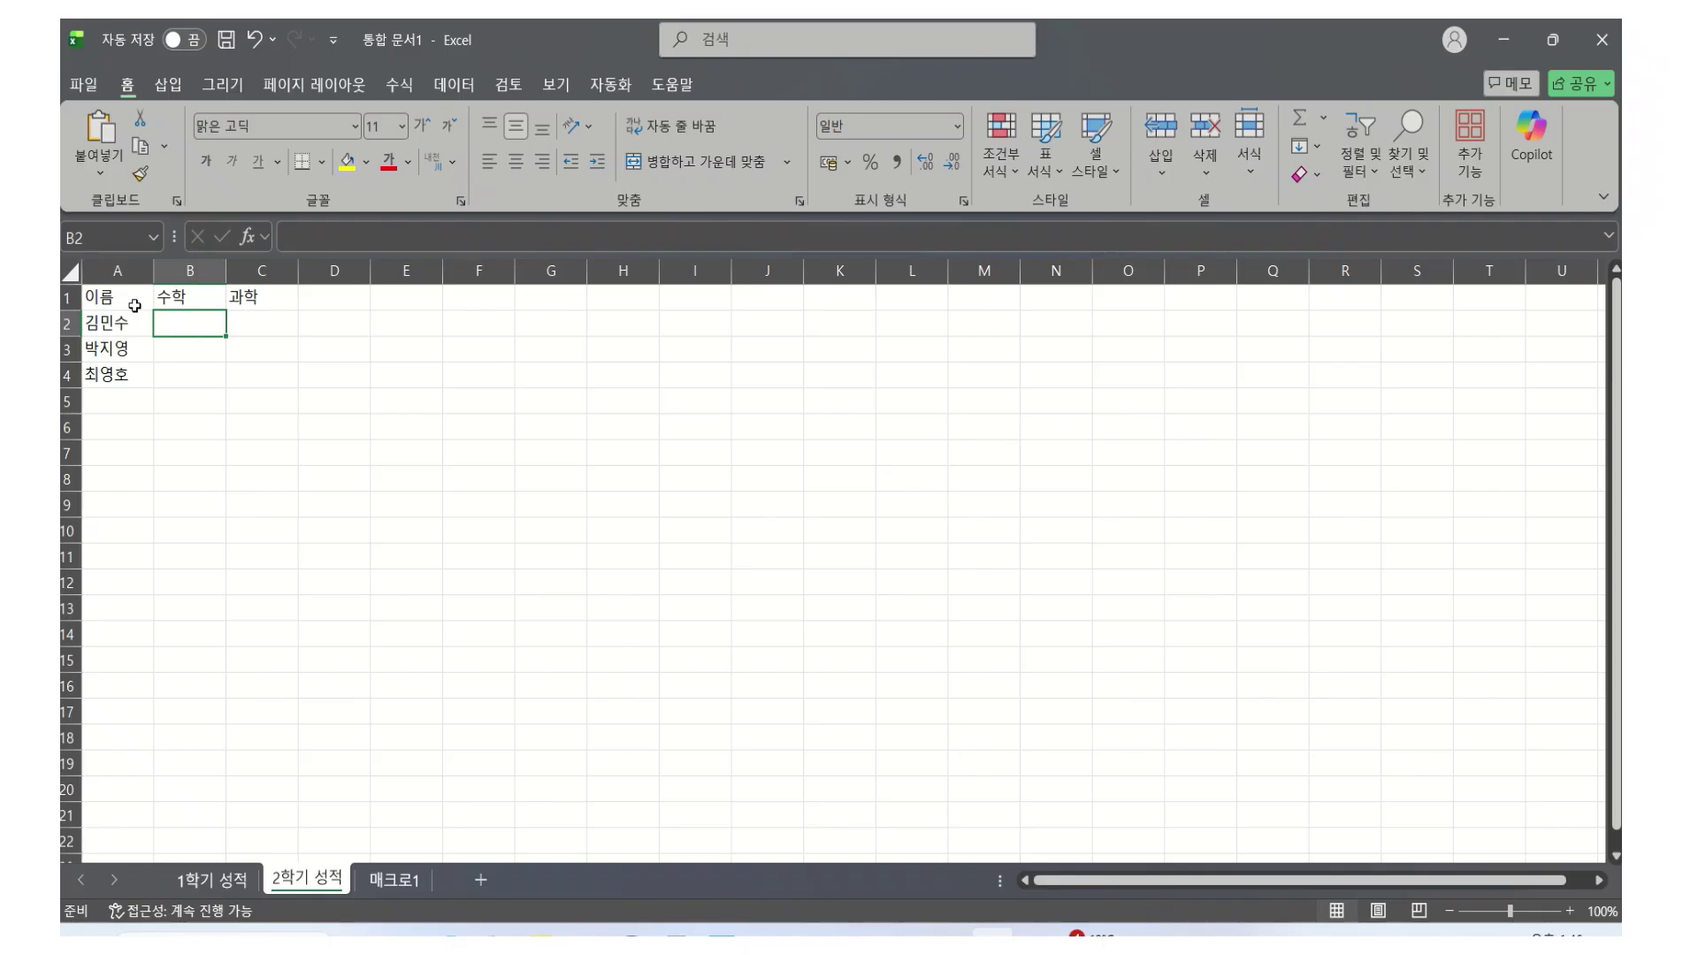
pyautogui.write('85')
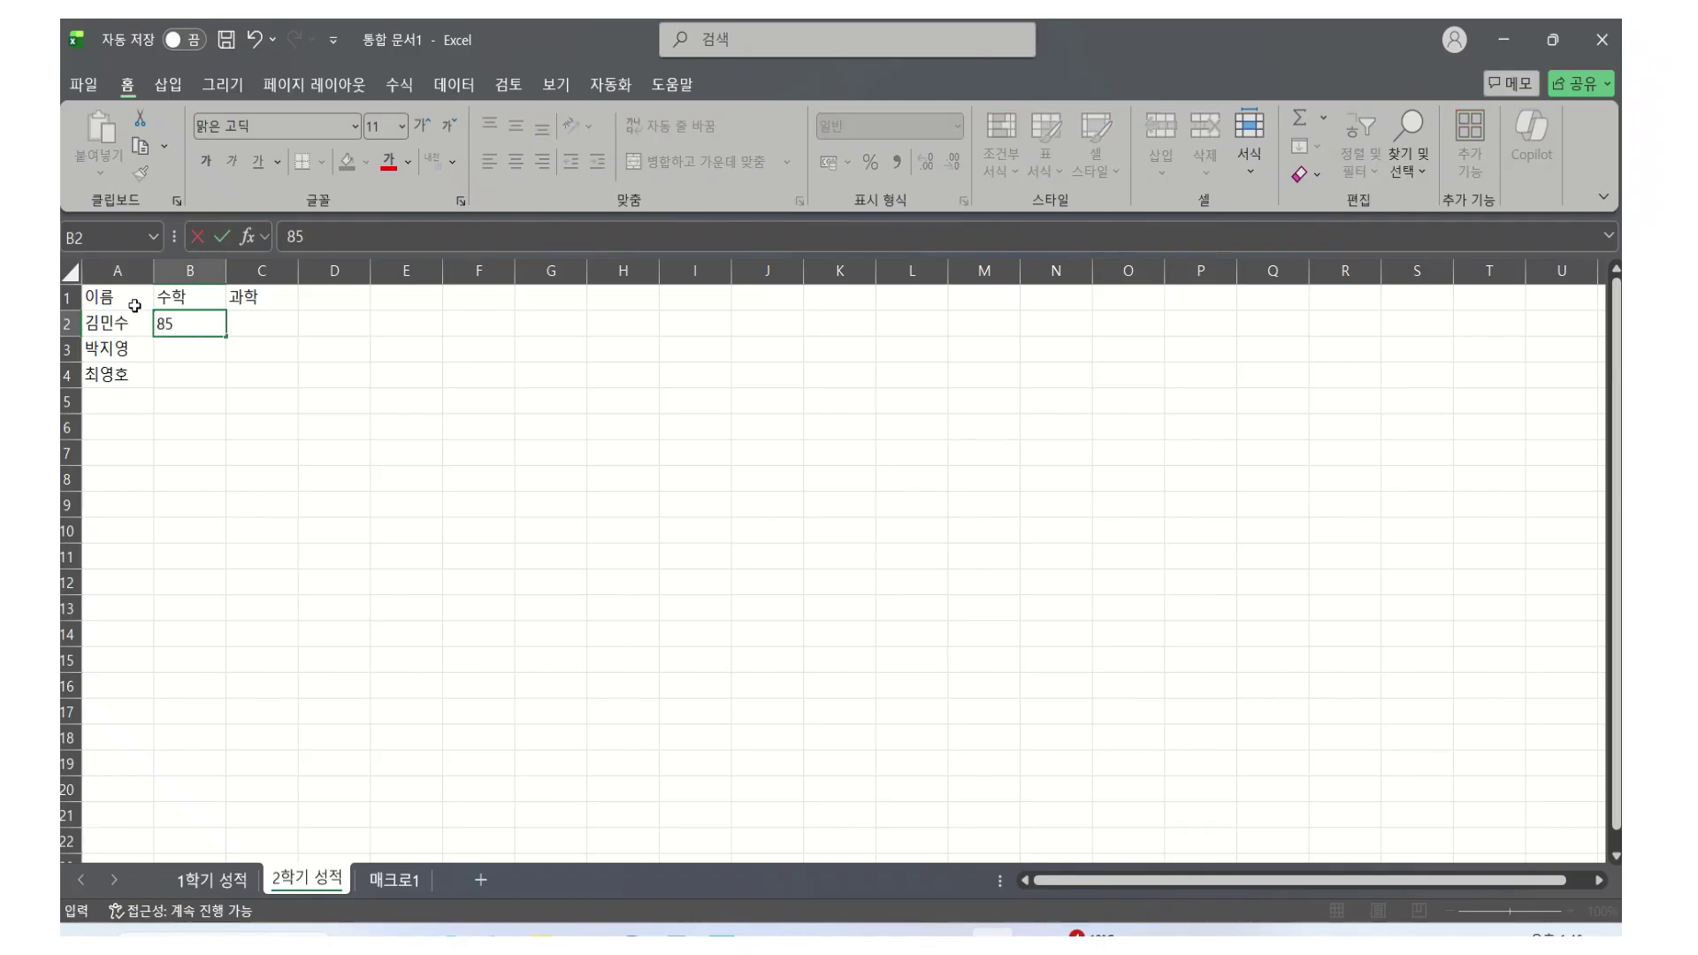
pyautogui.press('Return')
pyautogui.write('96')
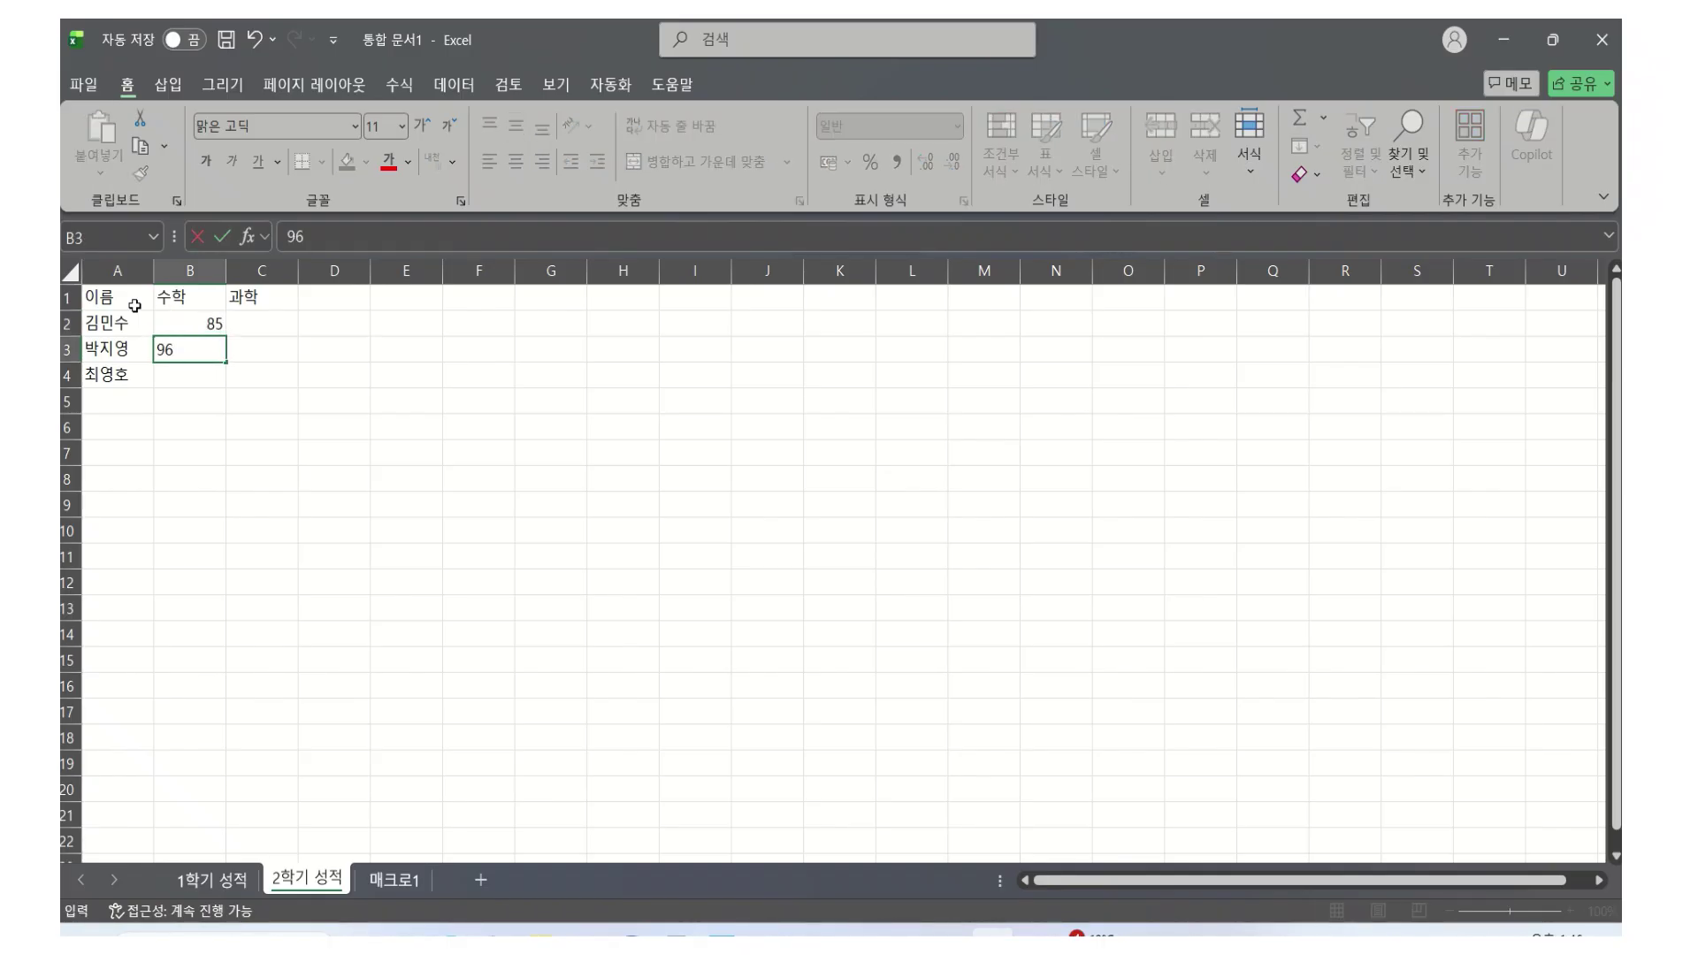
pyautogui.press('Return')
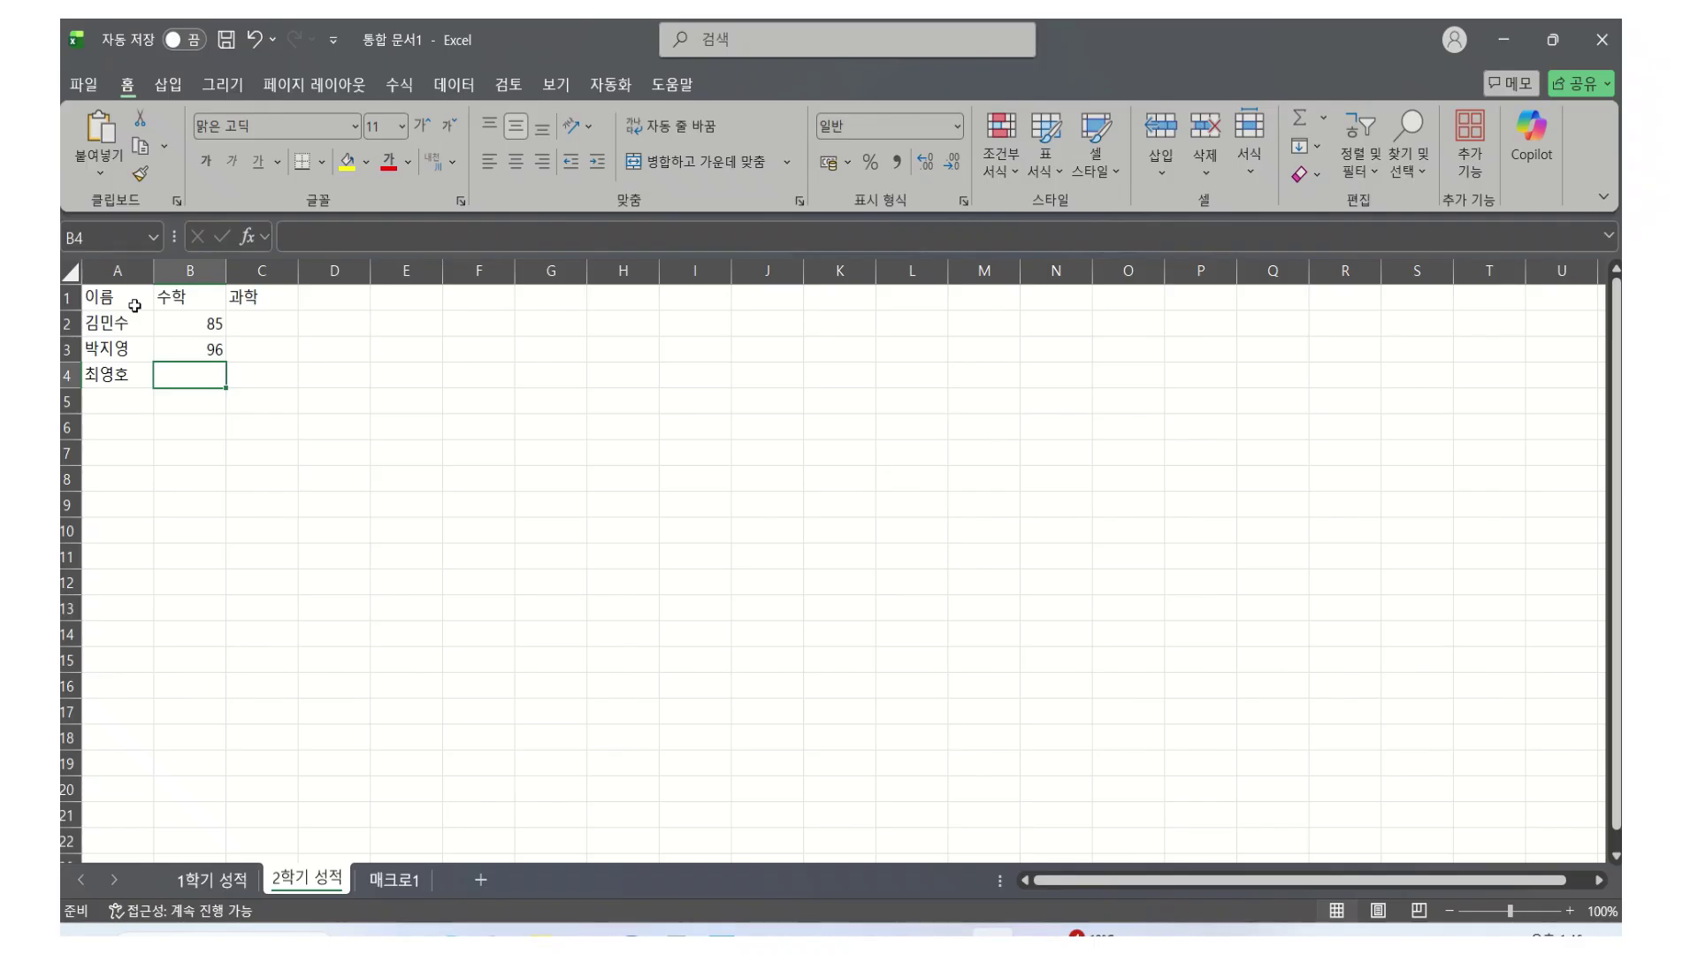
pyautogui.write('95')
pyautogui.press('Return')
# Enter the 과학 scores 92, 88 and 96 in cells C2 to C4
pyautogui.press('Right')
pyautogui.press('Up')
pyautogui.press('Up')
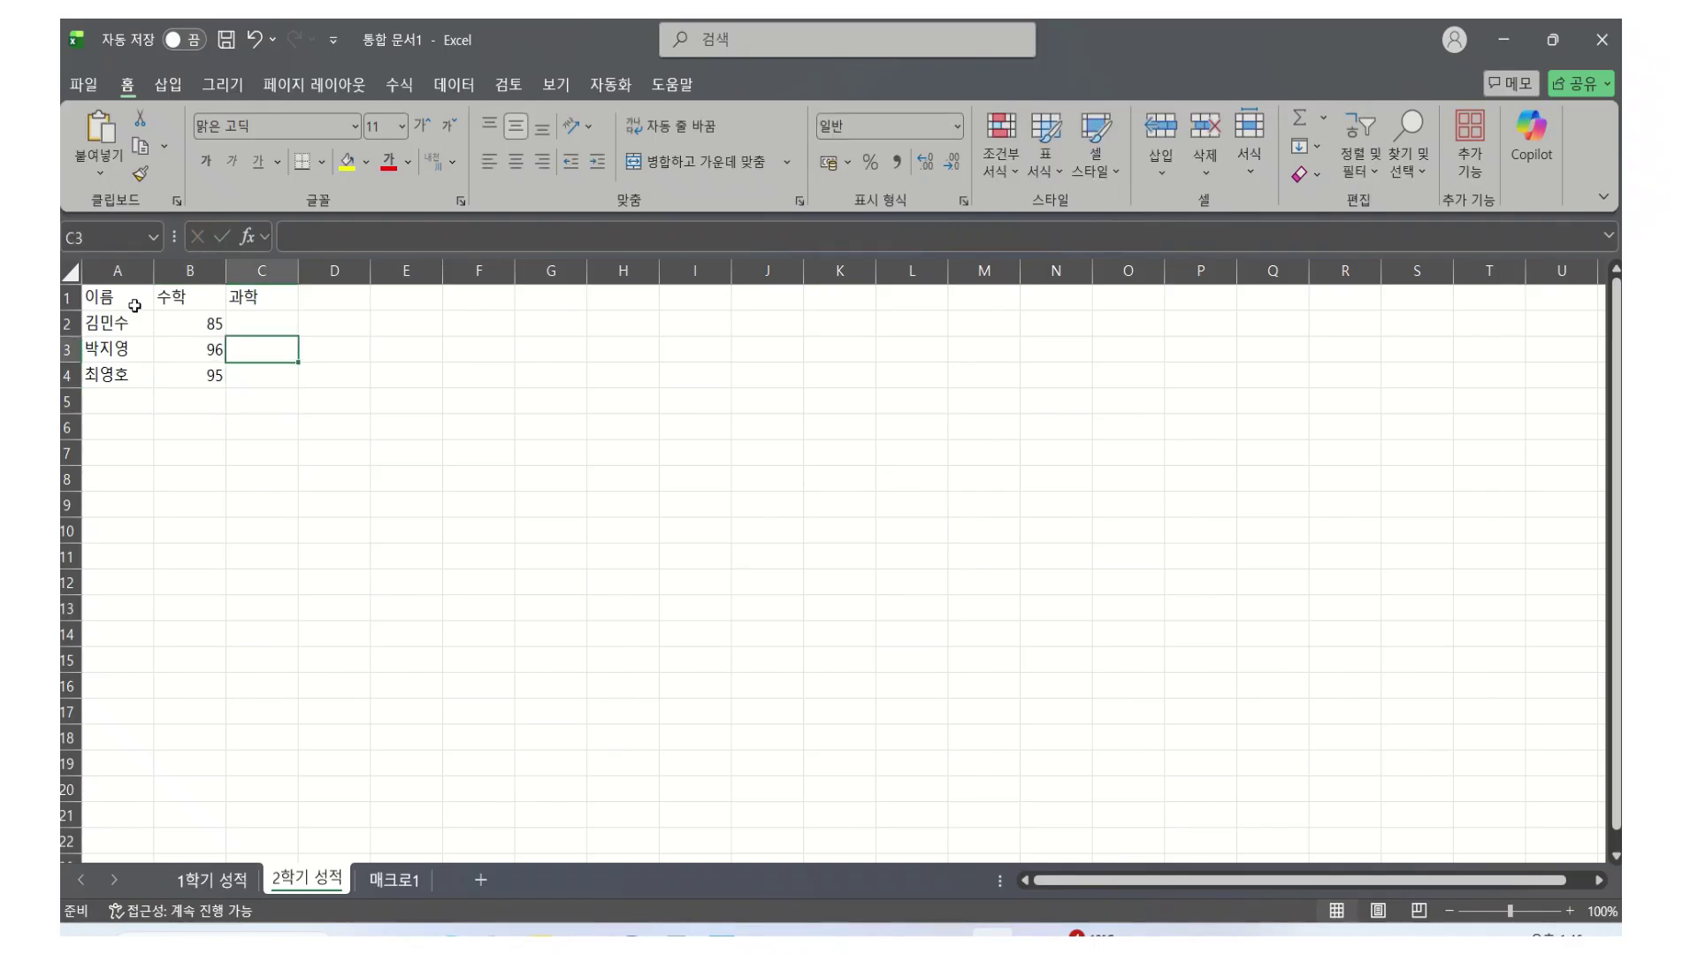
pyautogui.press('Up')
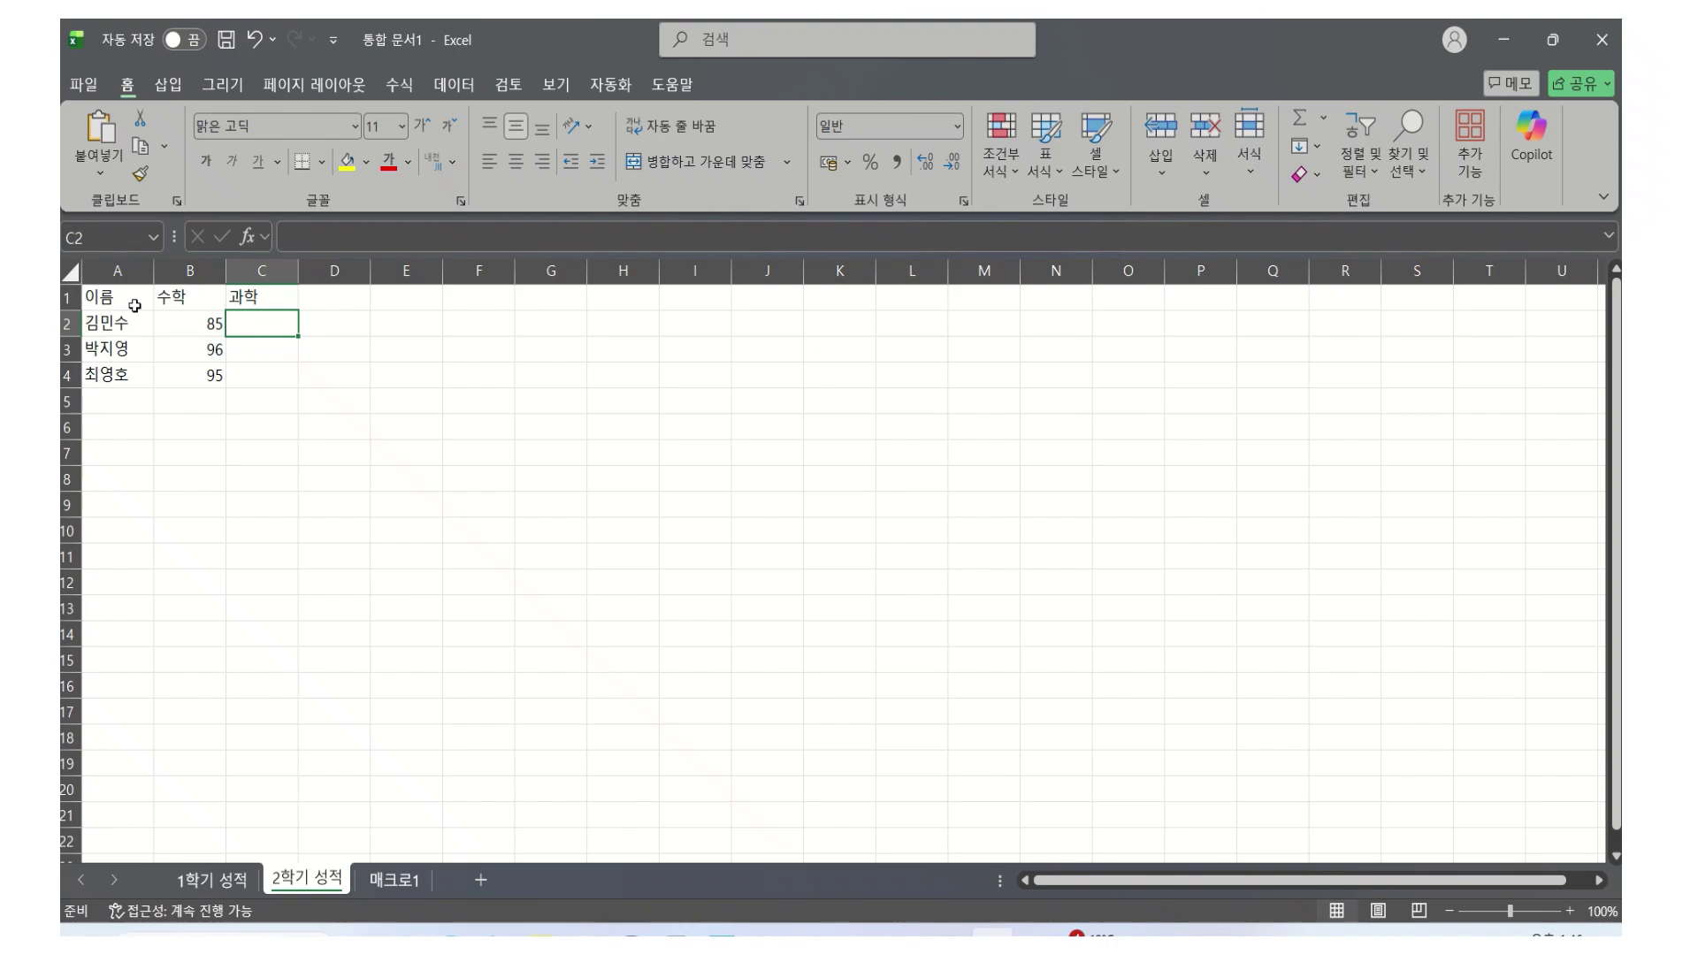
pyautogui.write('92')
pyautogui.press('Return')
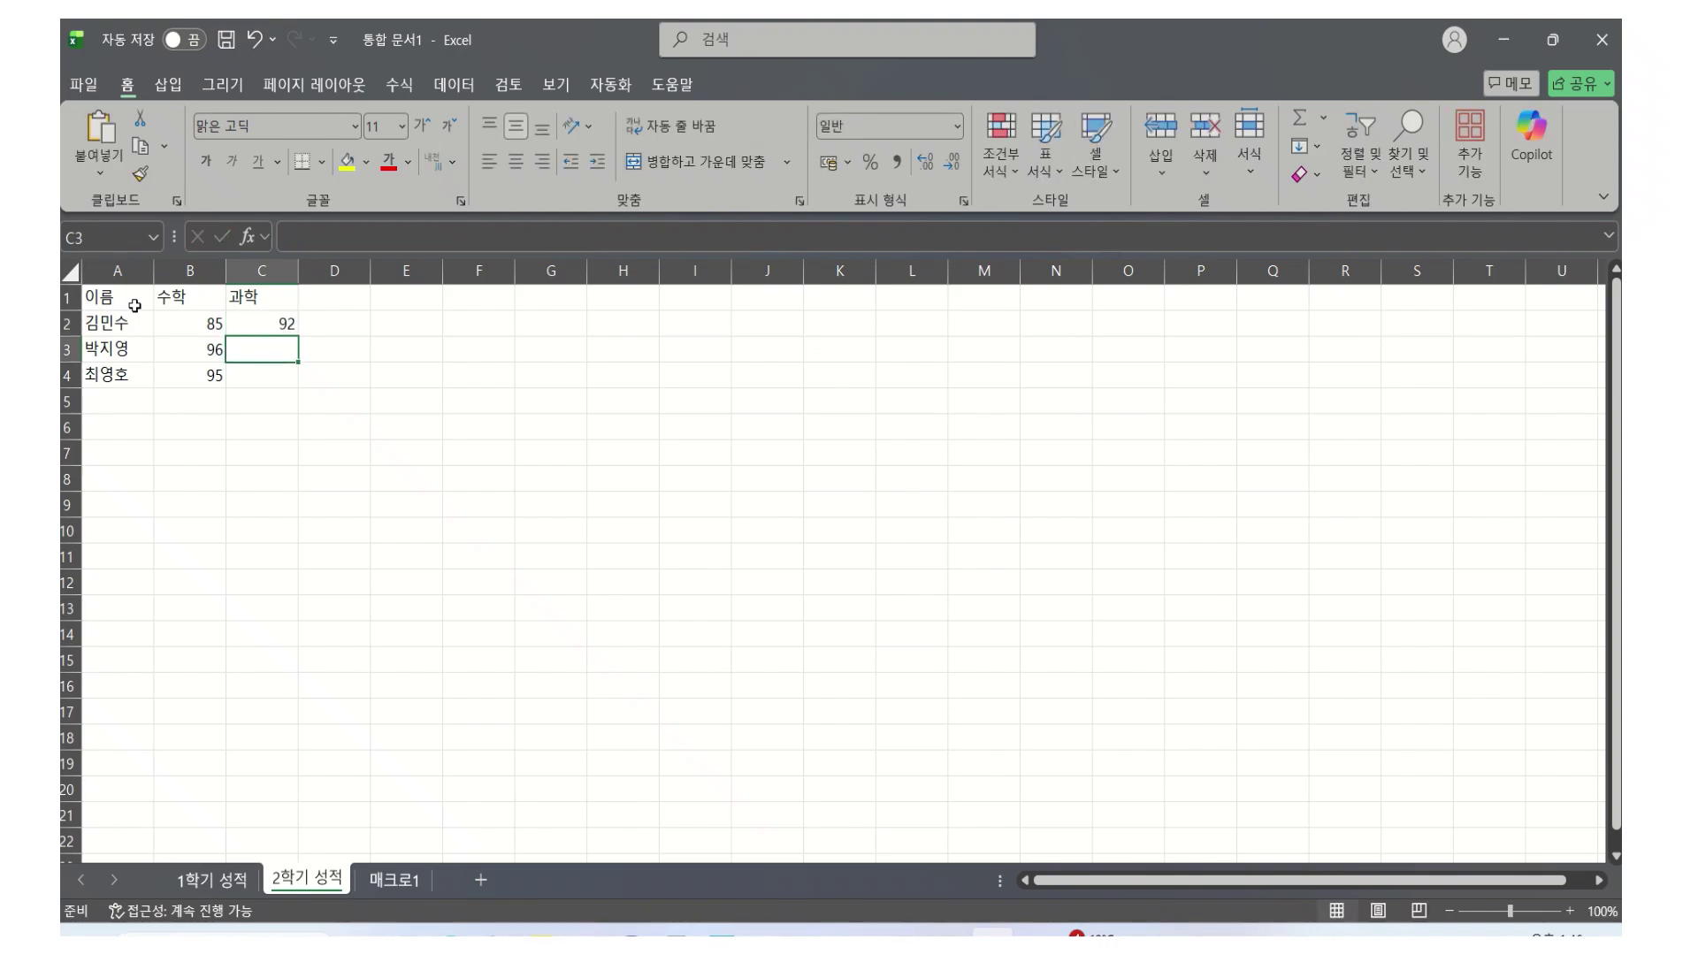
pyautogui.write('88')
pyautogui.press('Return')
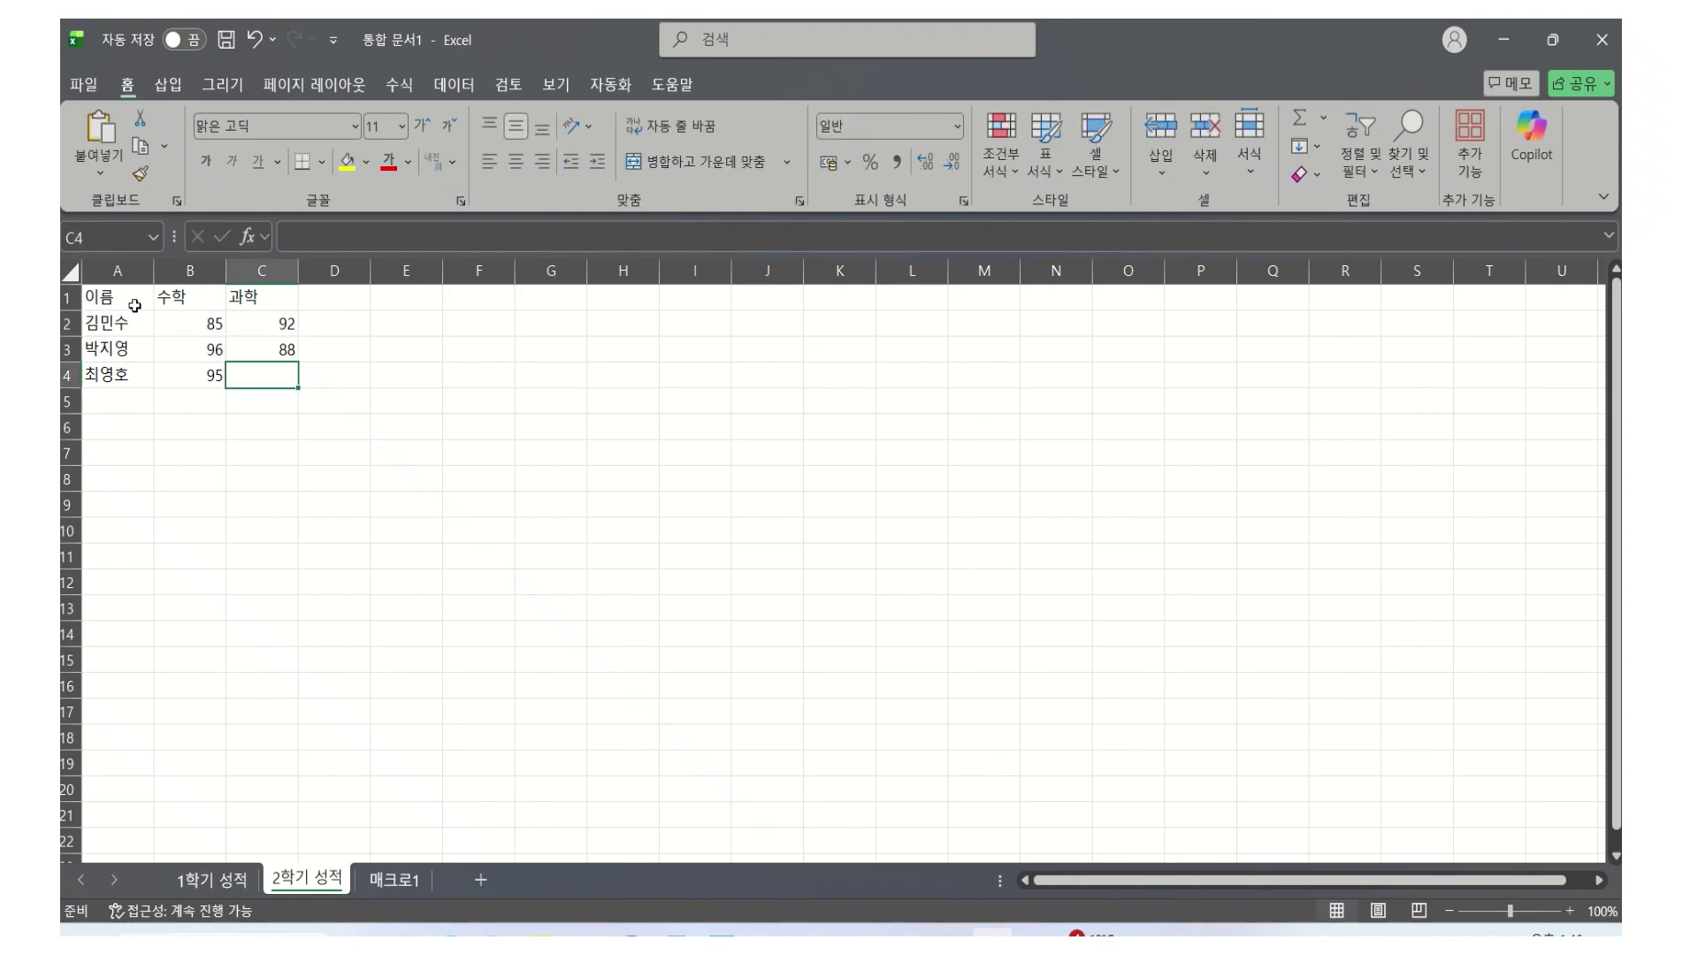
pyautogui.write('96')
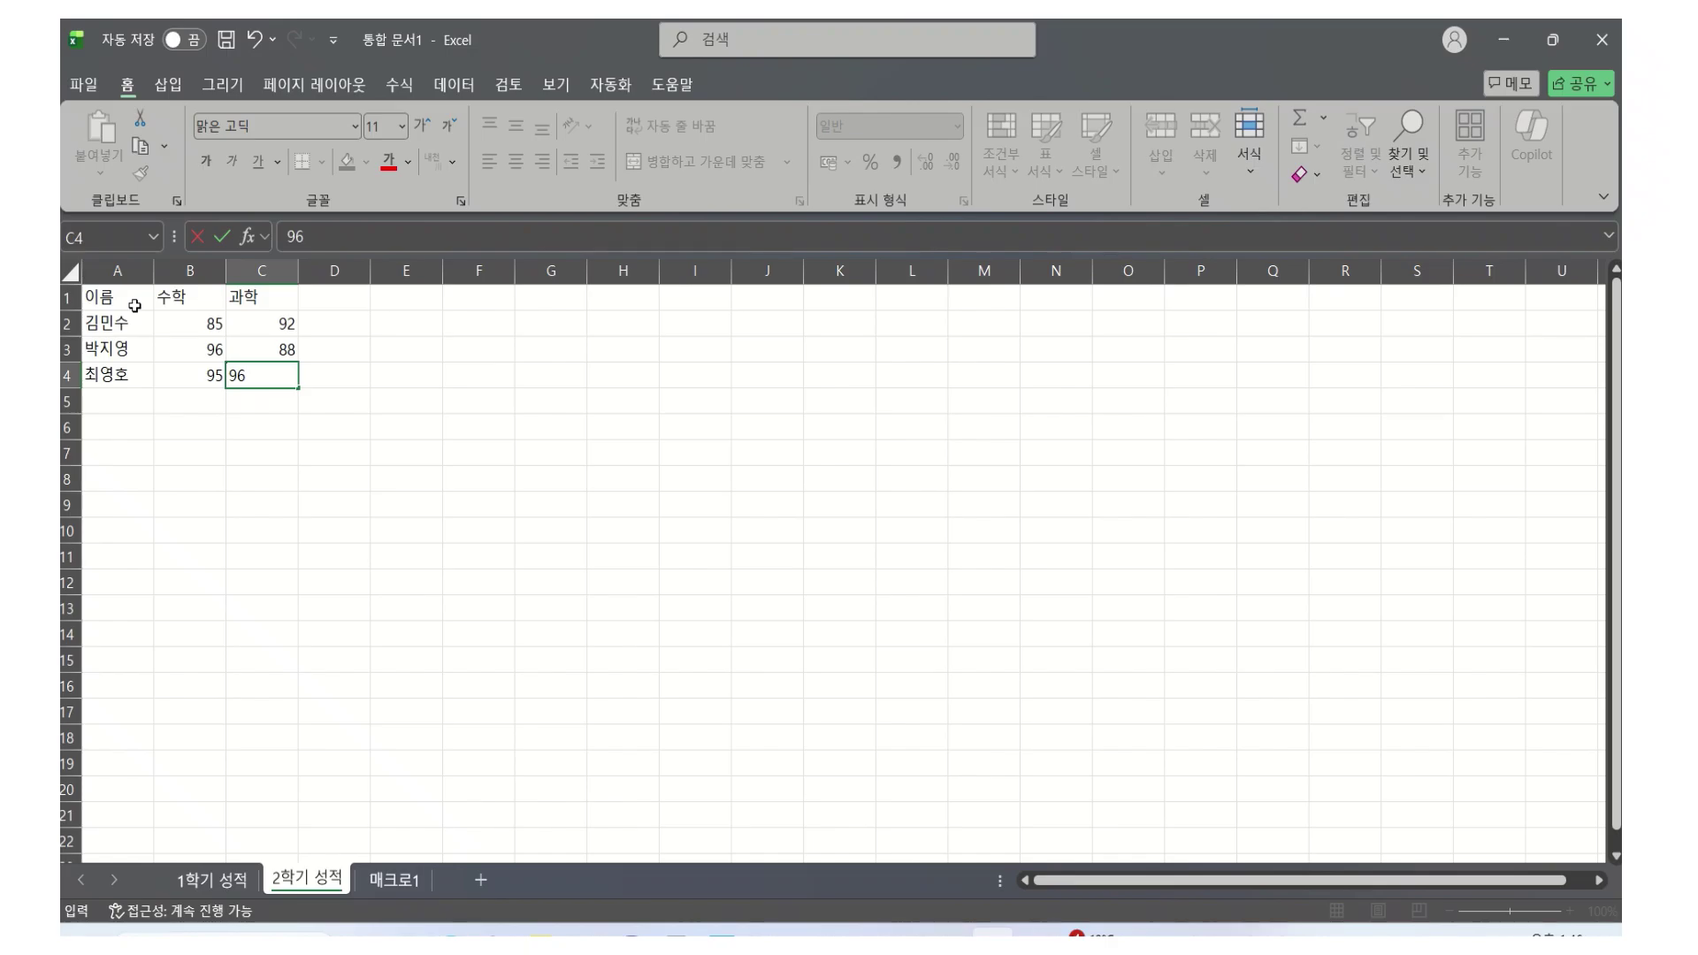
pyautogui.press('Return')
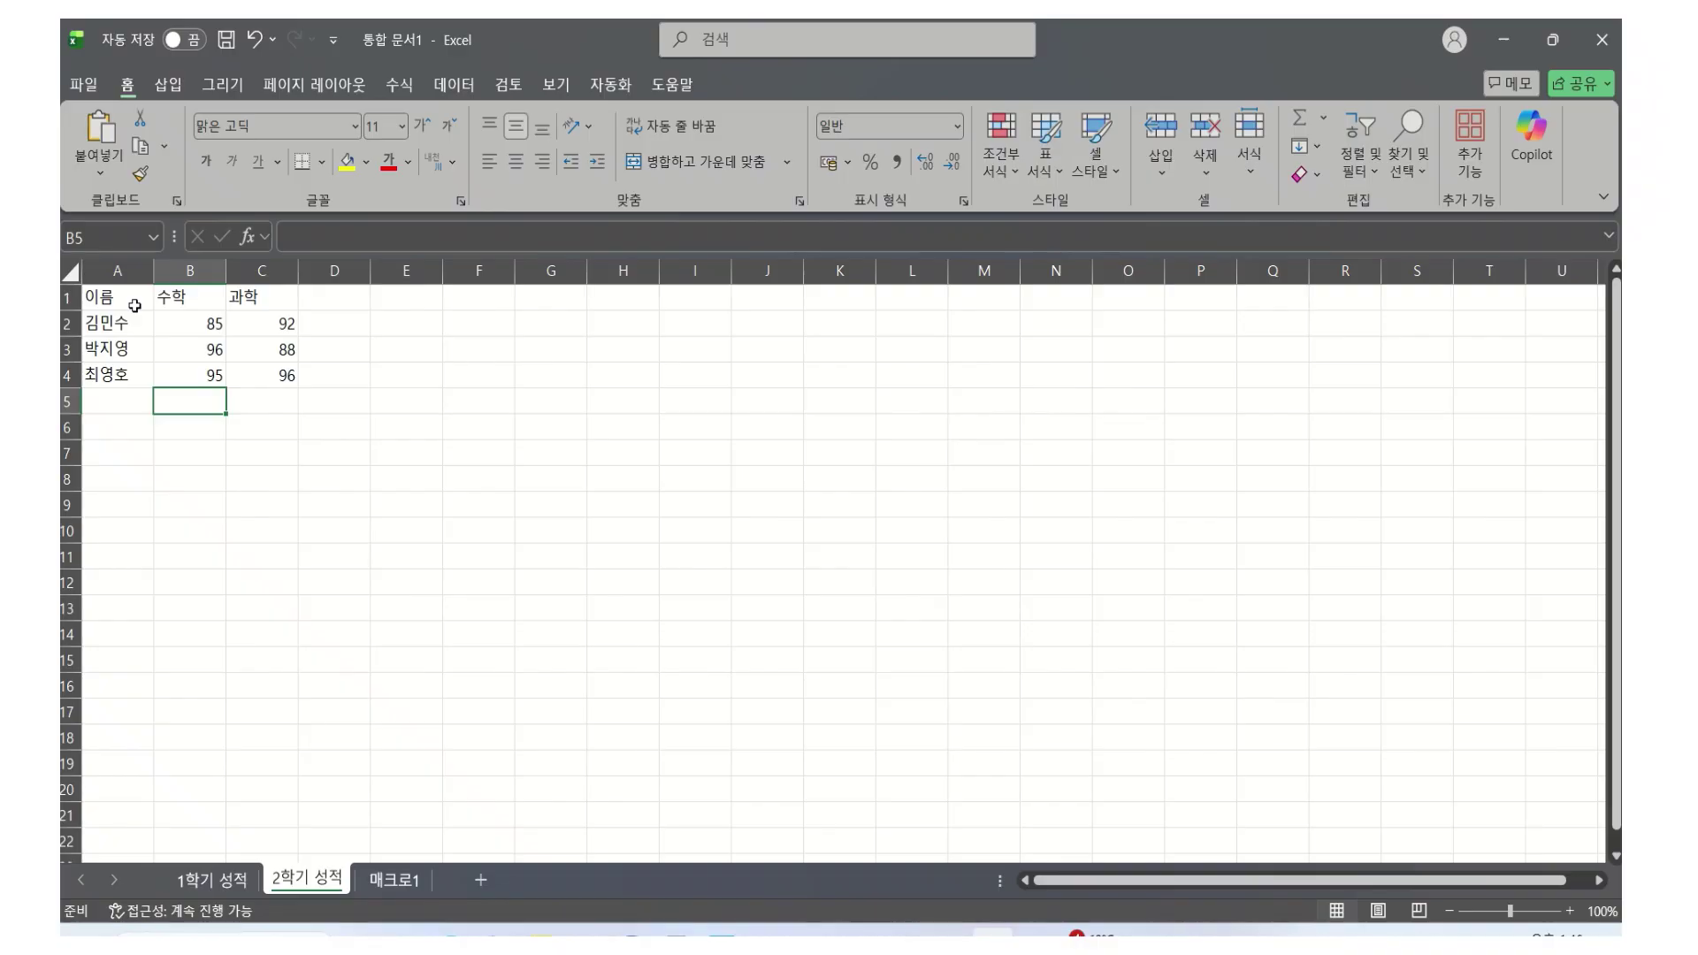
pyautogui.press('Up')
pyautogui.press('Up')
pyautogui.press('Up')
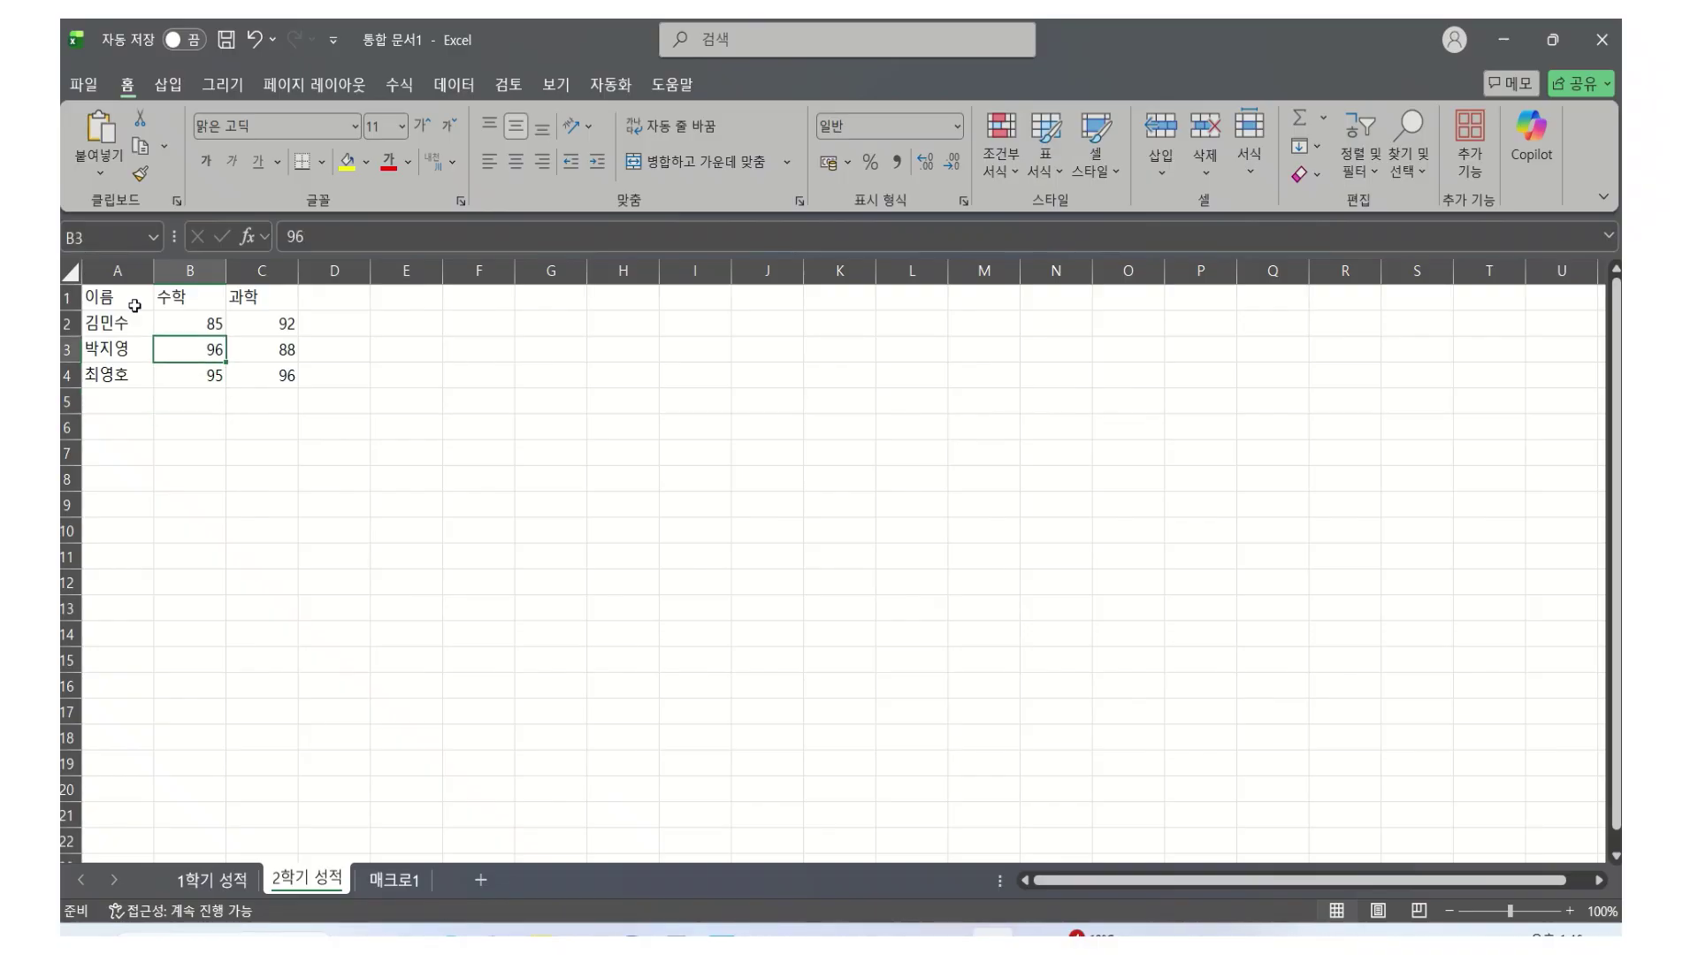
pyautogui.press('Left')
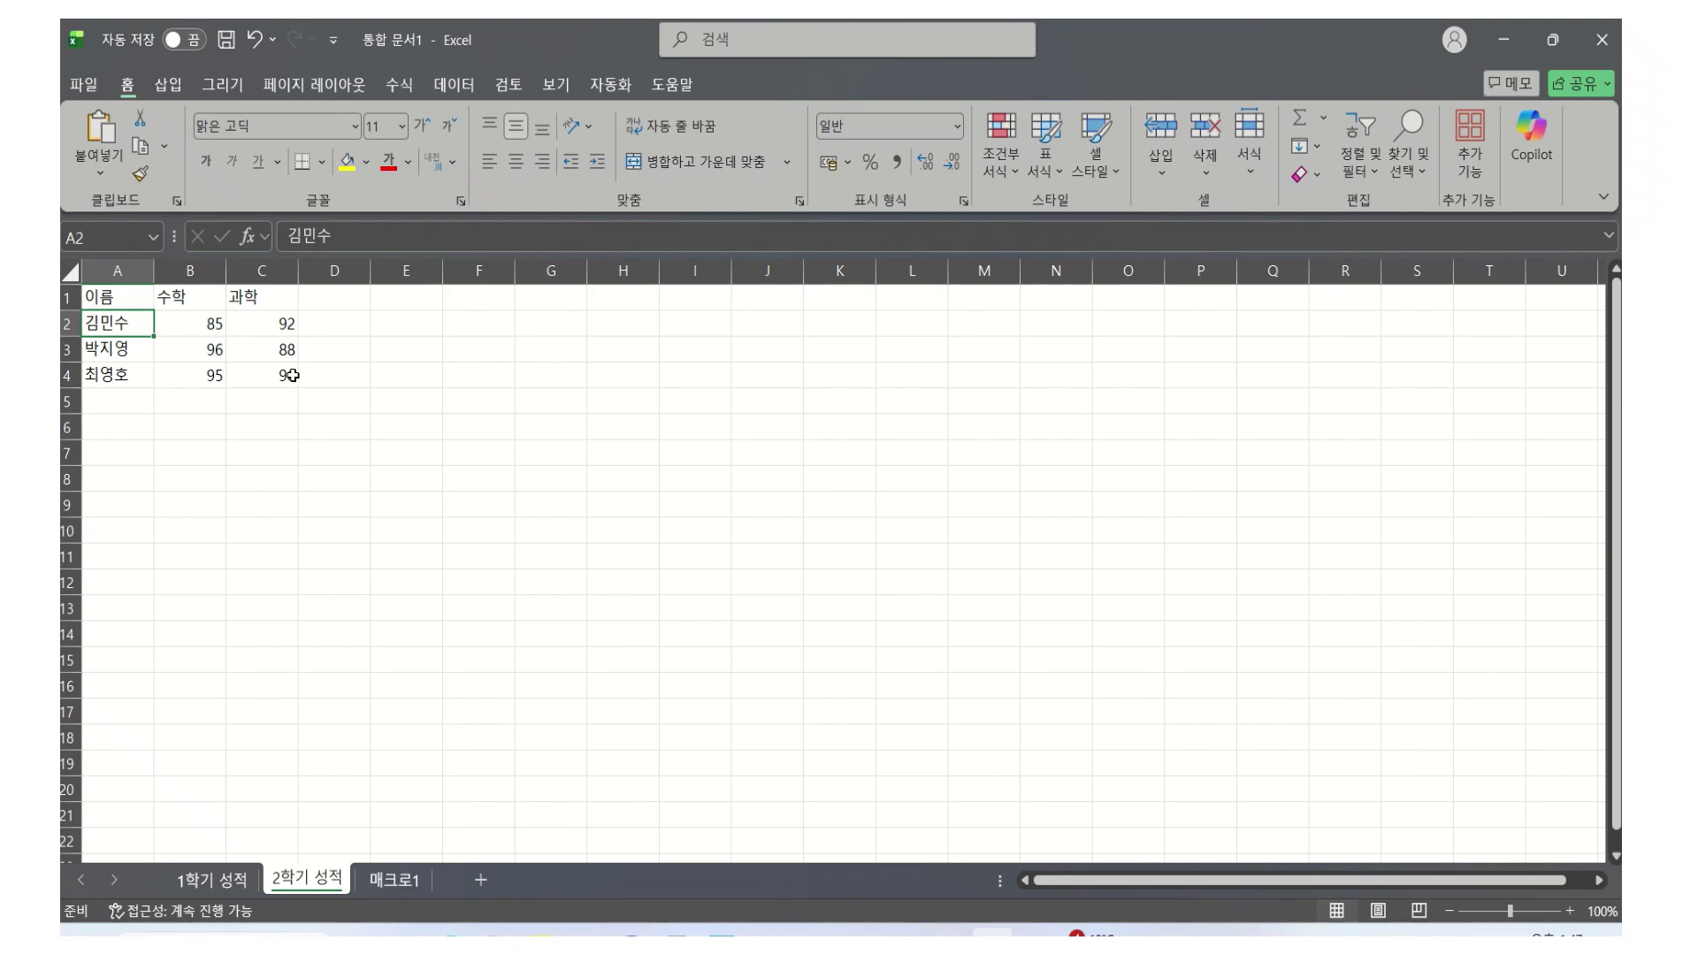
# Select the grades table A1:C4 and set an outline border around it in the cell format settings
pyautogui.click(103, 297)
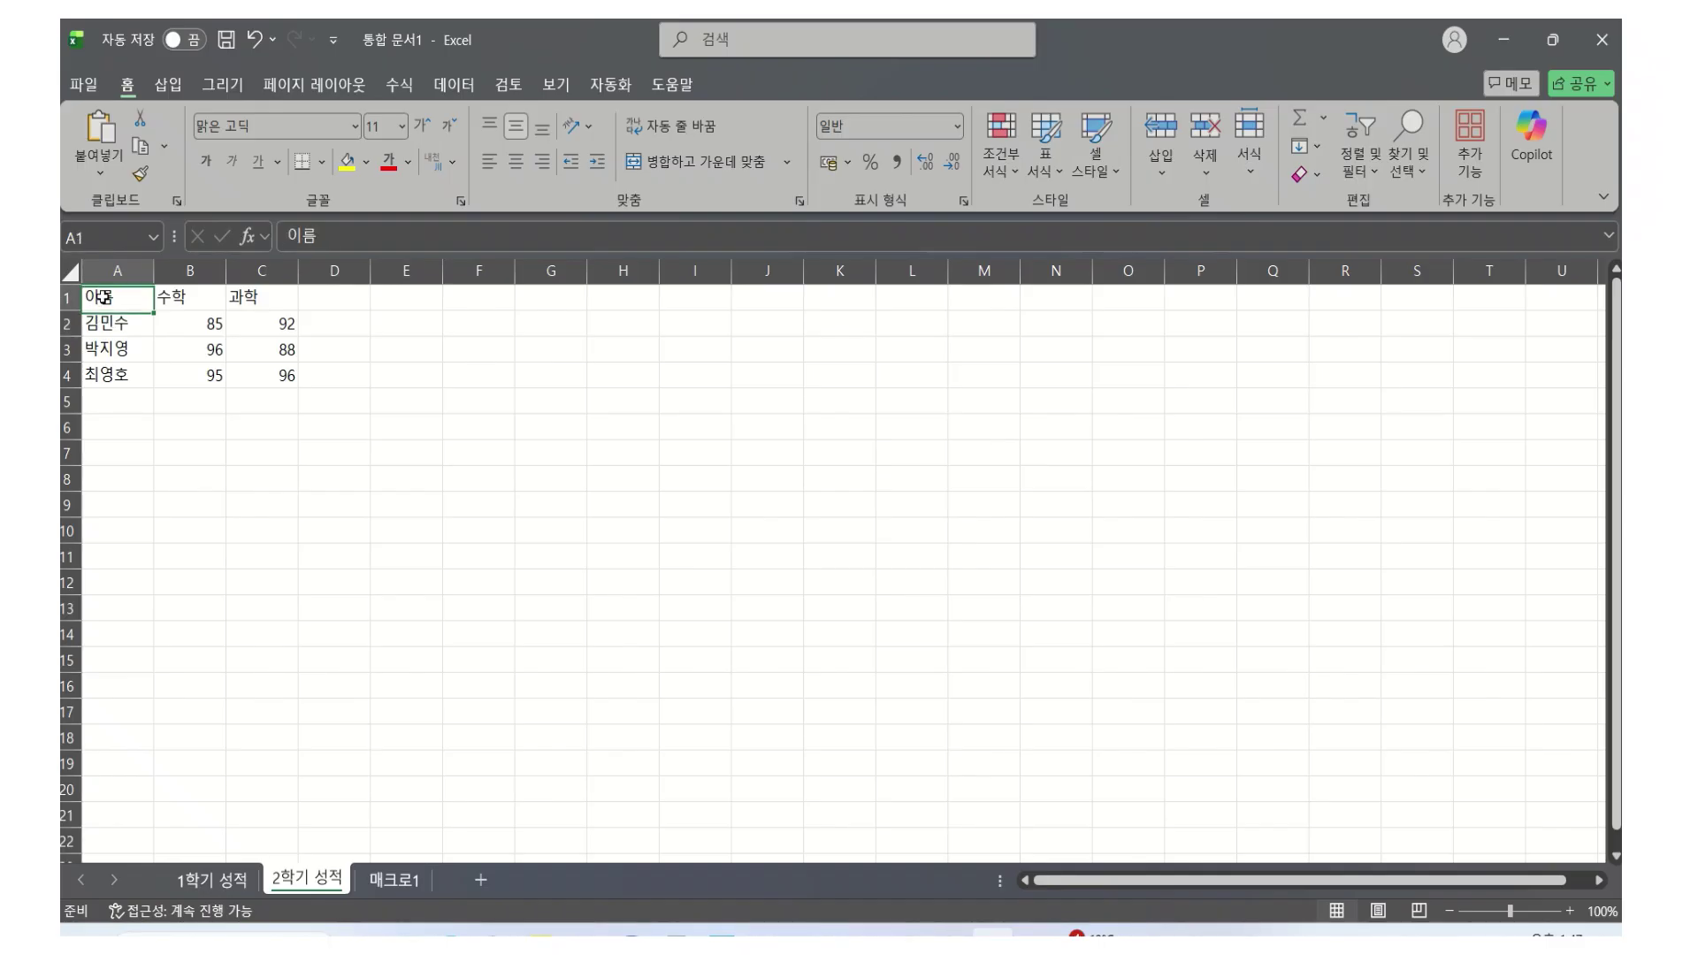
pyautogui.moveTo(104, 297); pyautogui.dragTo(274, 373)
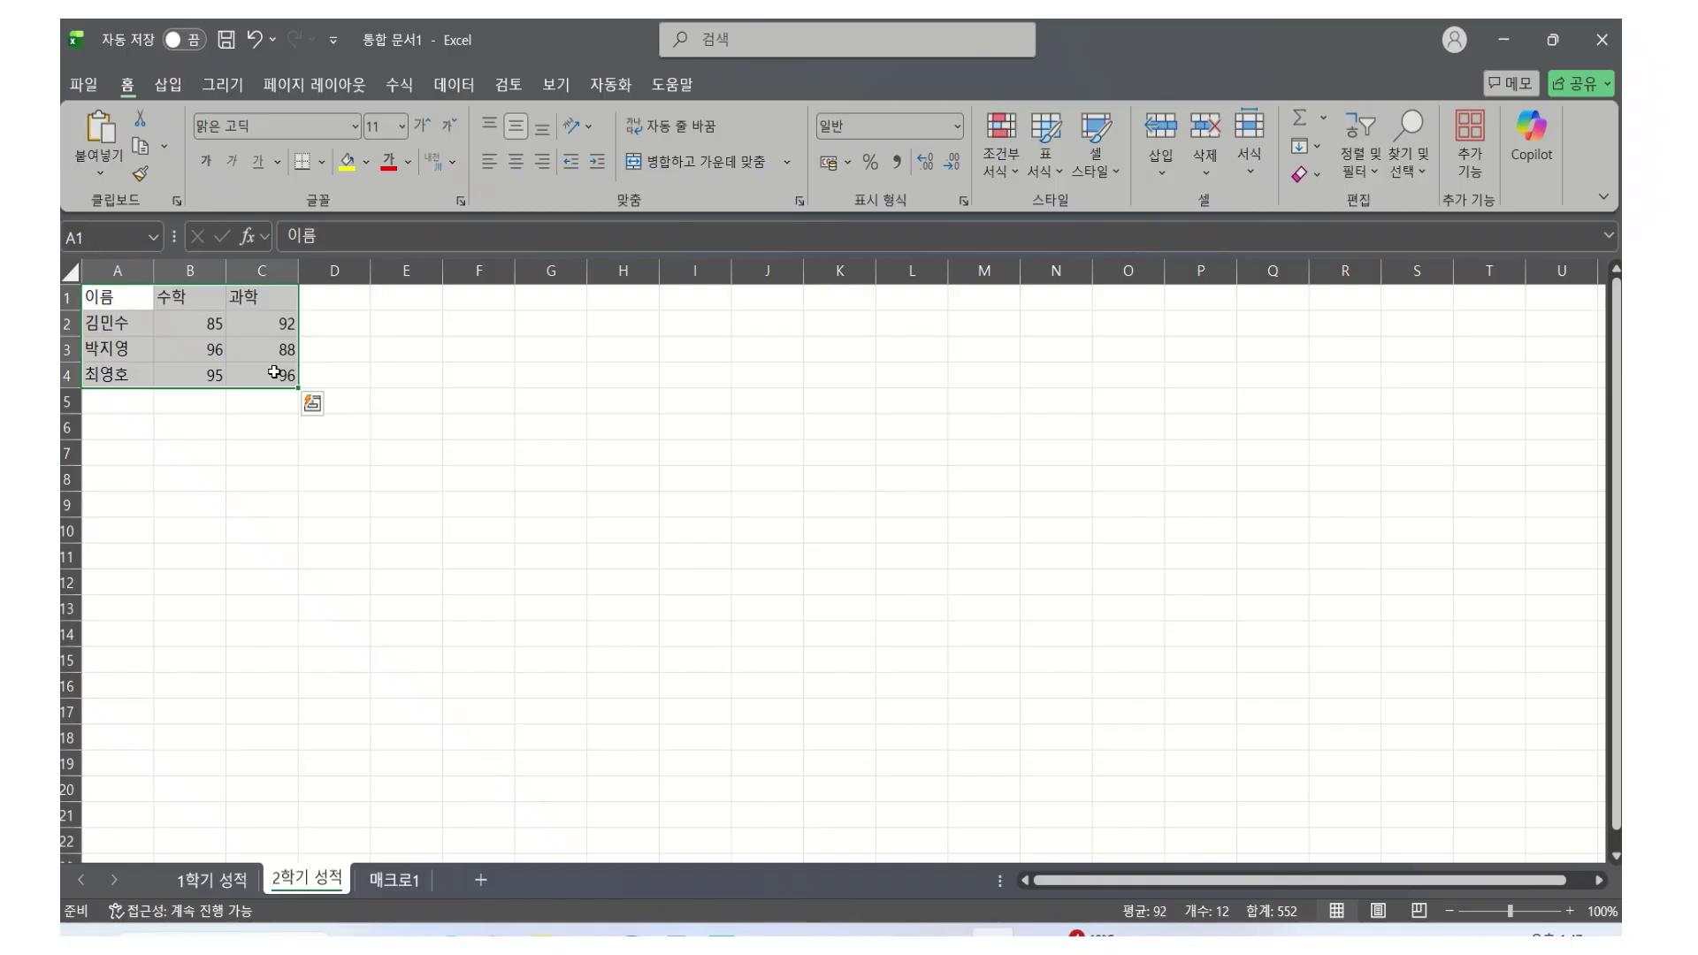
pyautogui.hotkey('ctrl', '1')
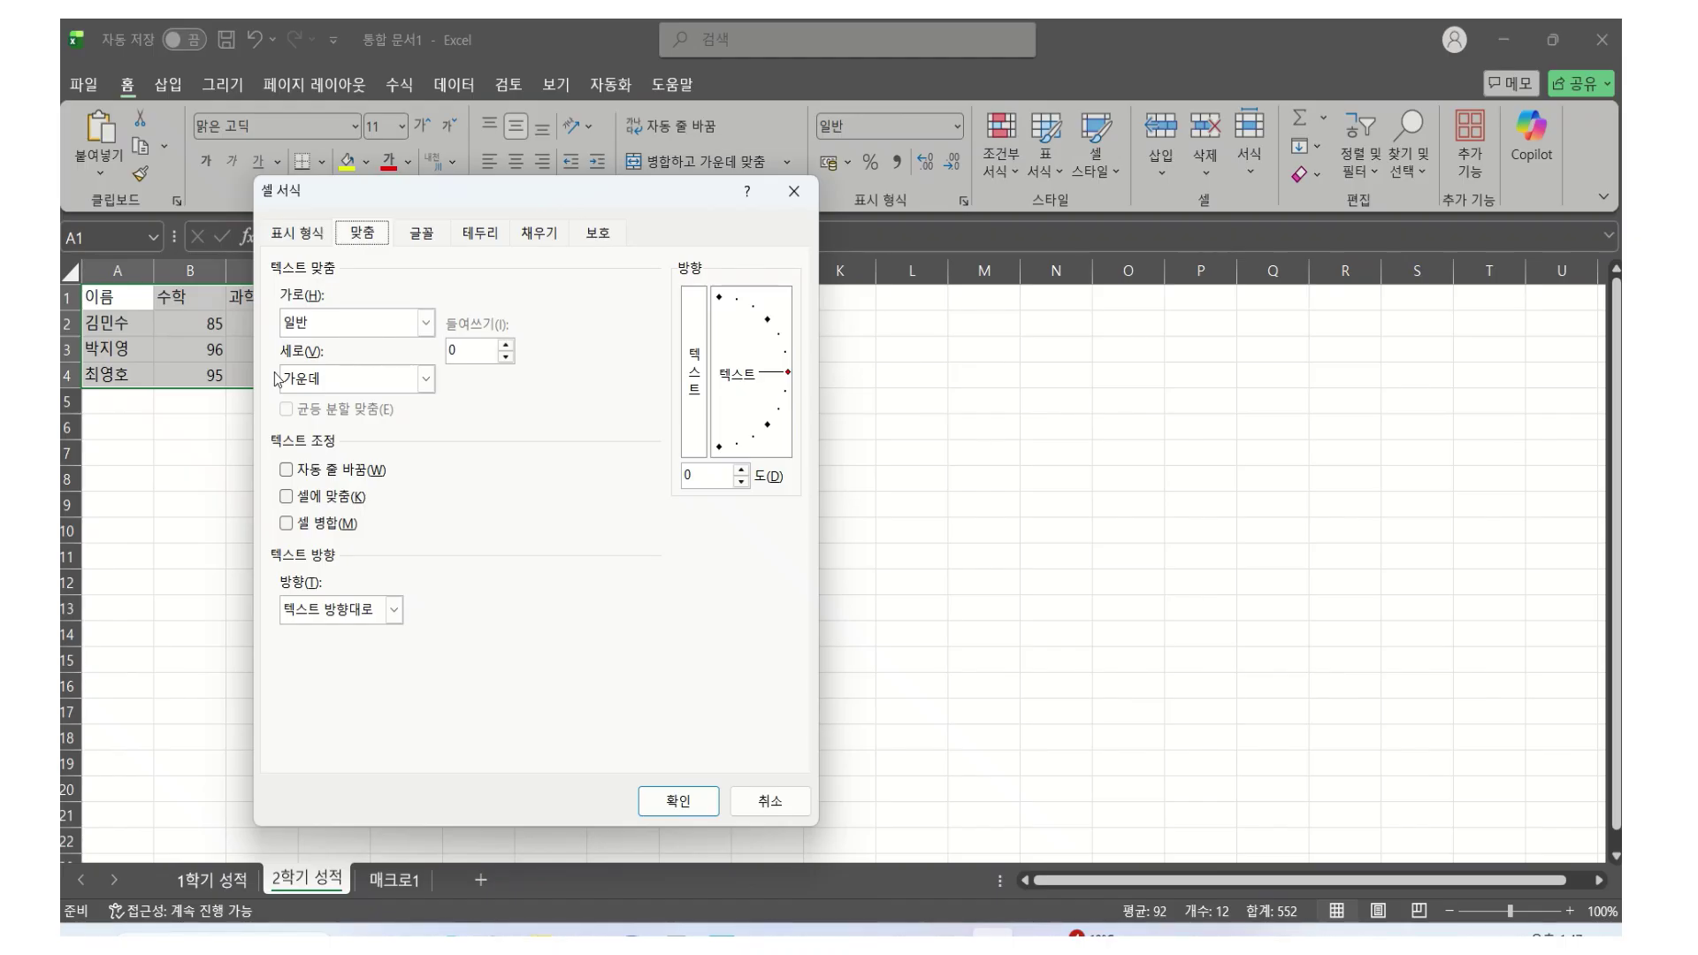
pyautogui.click(482, 233)
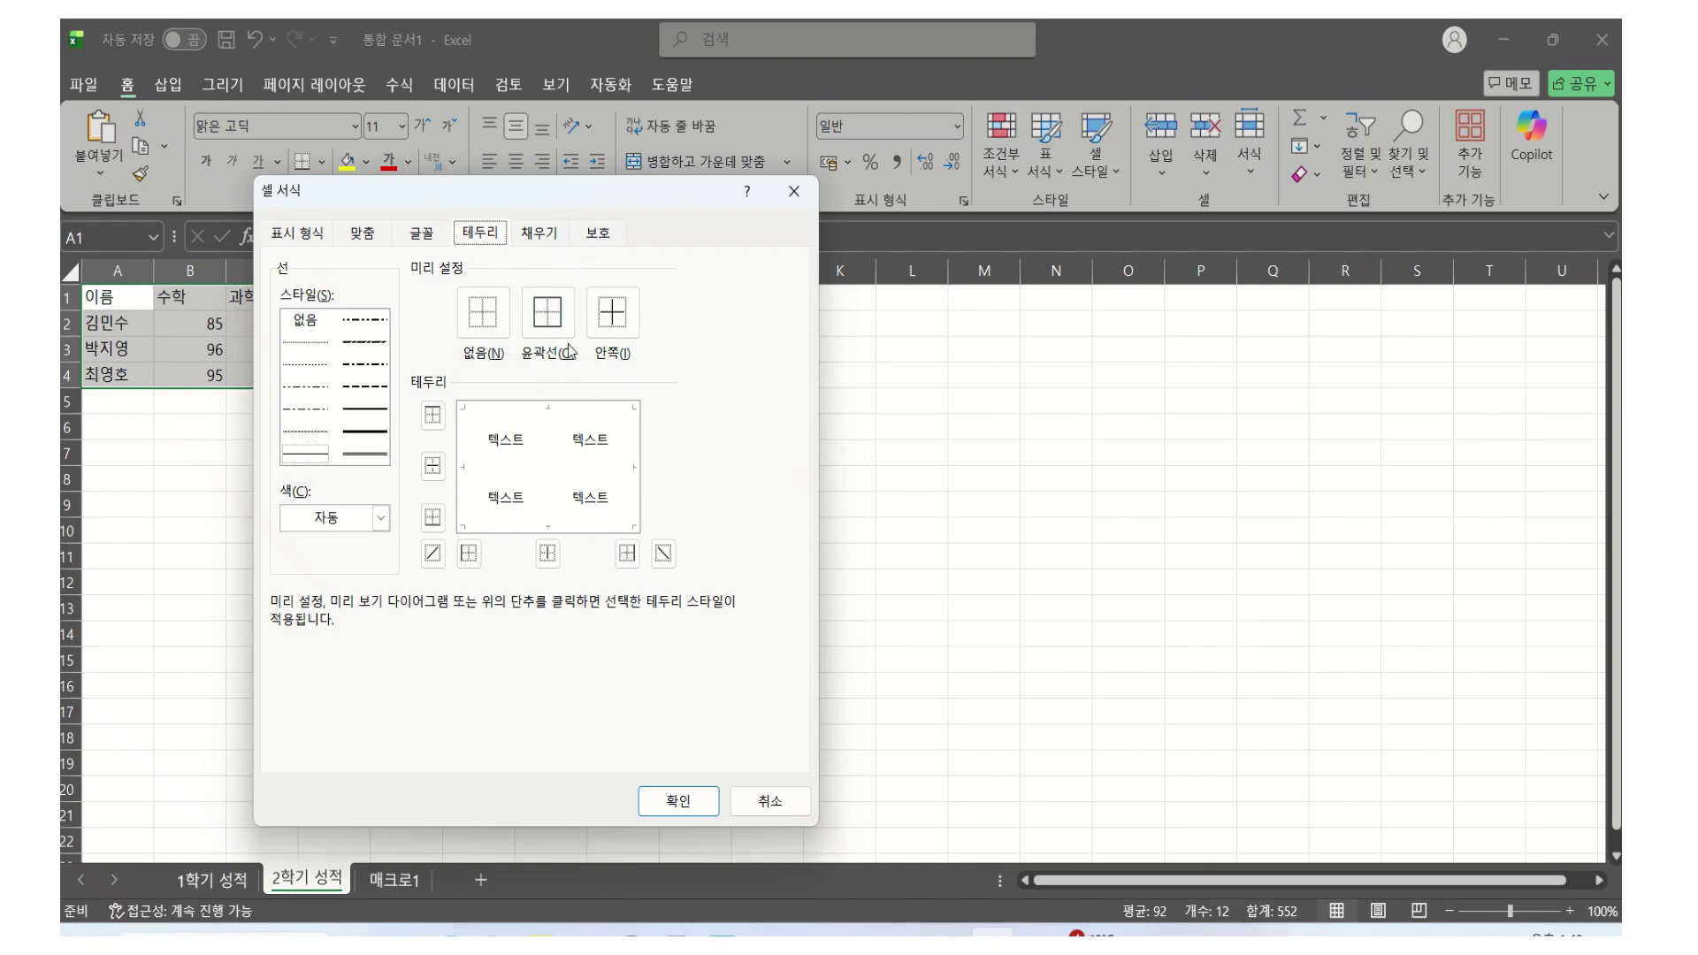
pyautogui.click(547, 322)
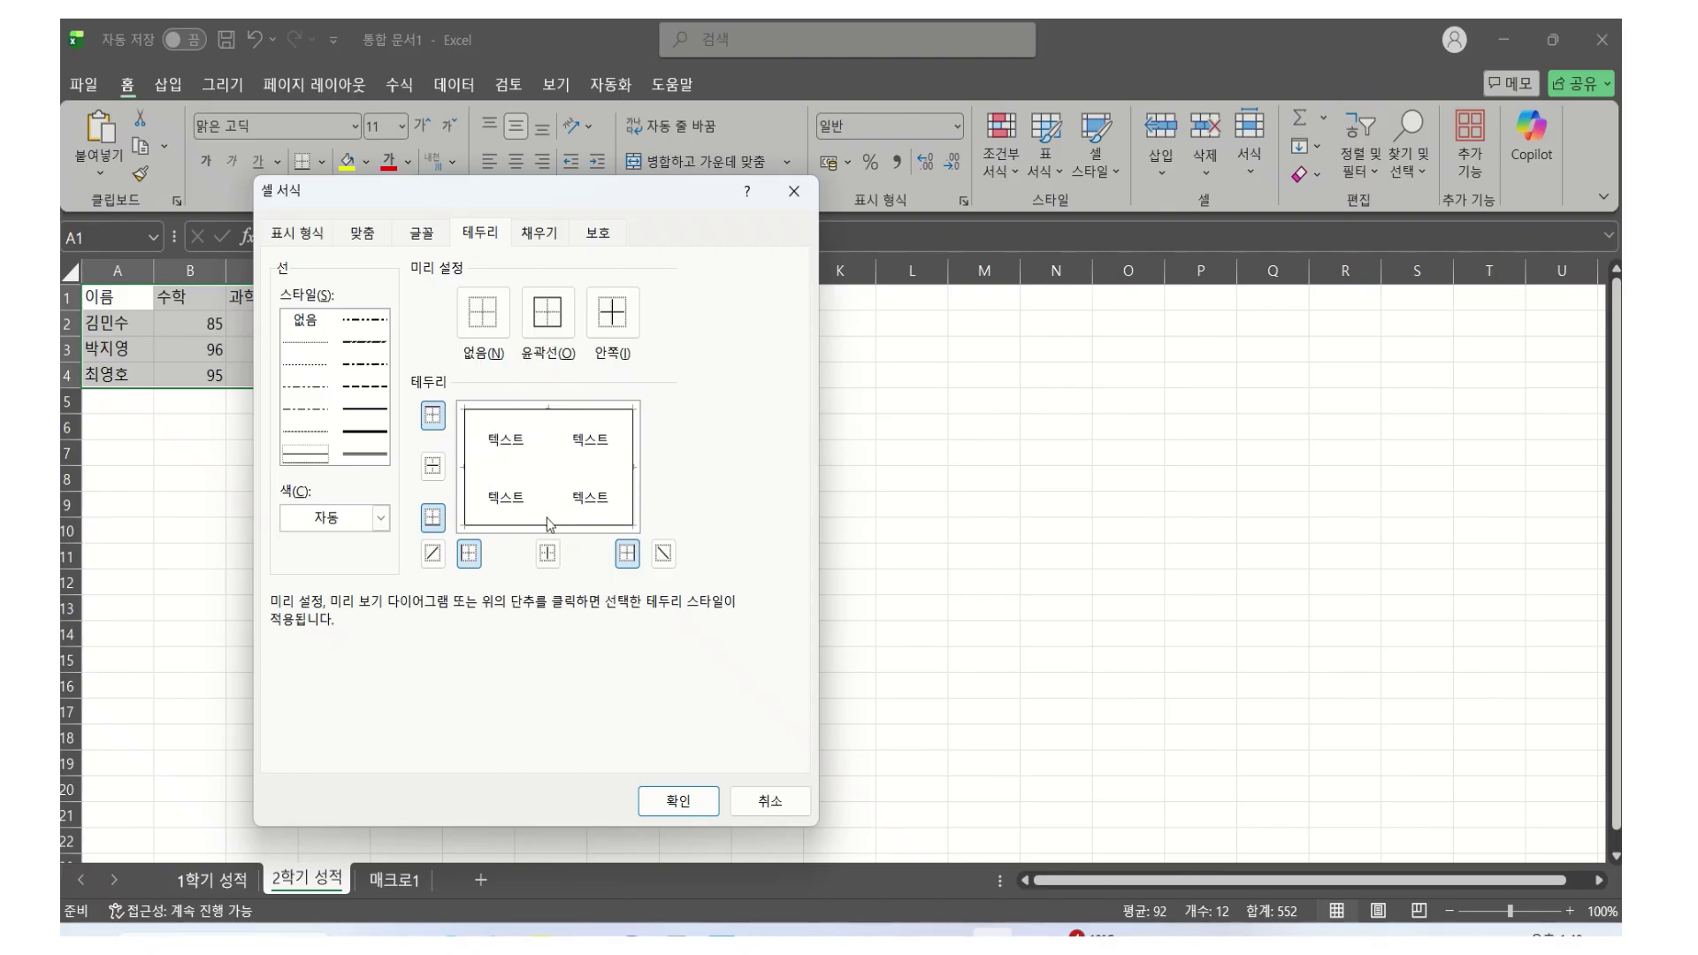
pyautogui.click(481, 319)
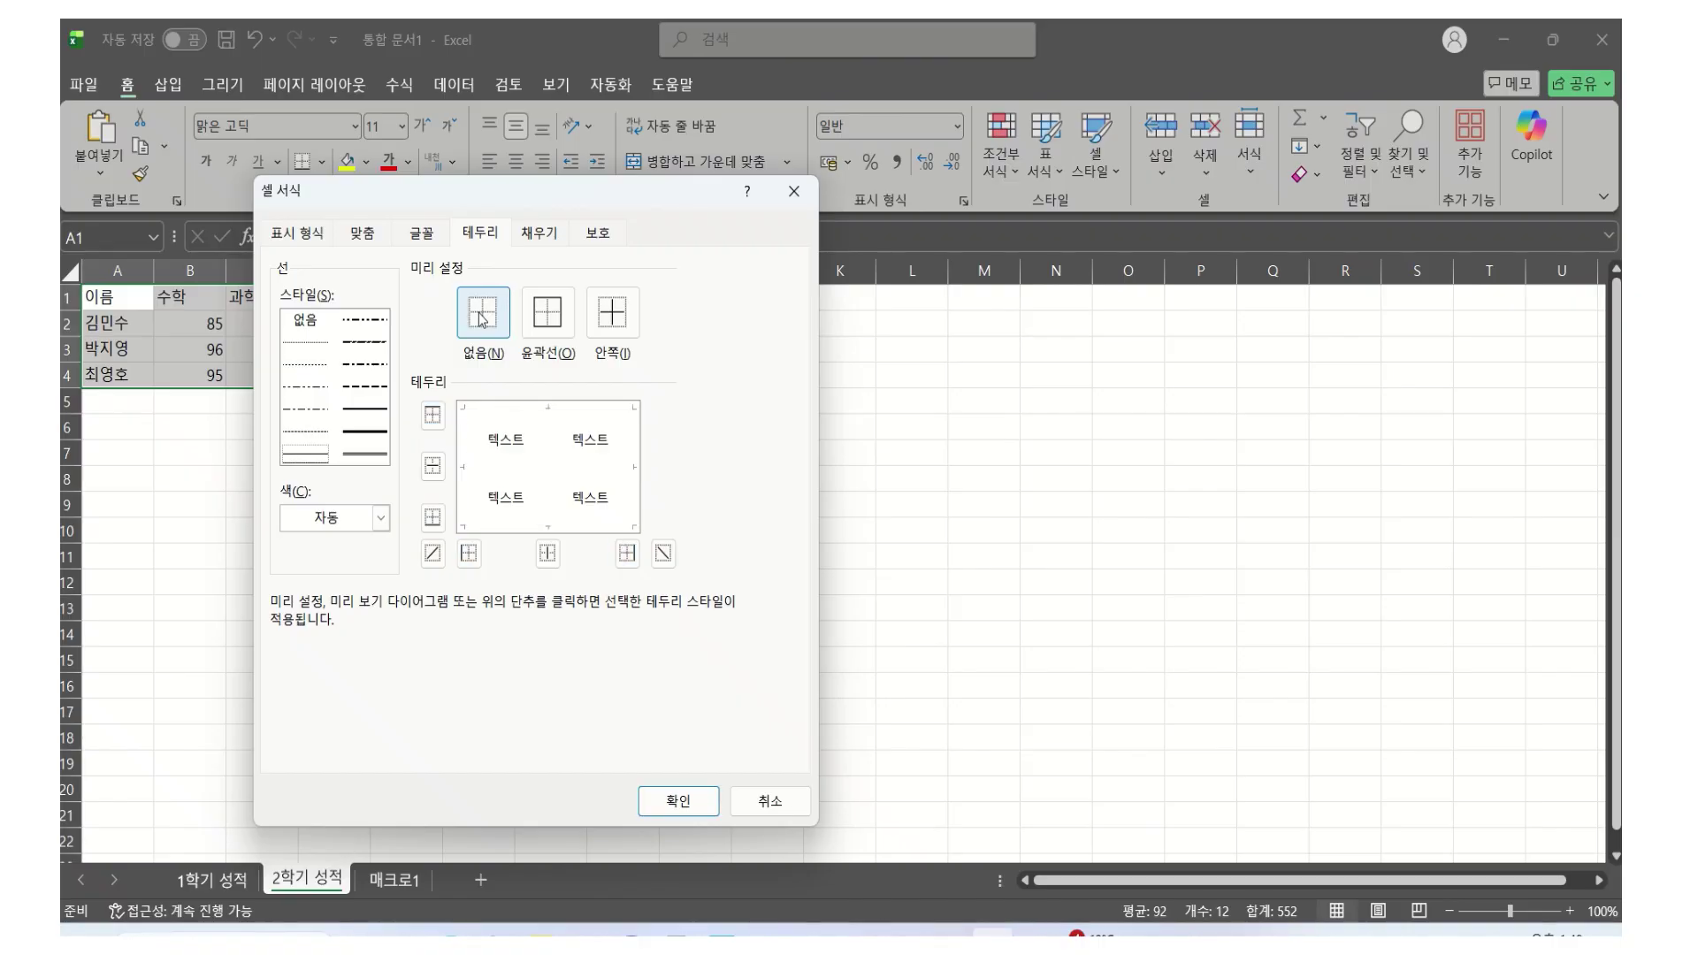
pyautogui.click(557, 314)
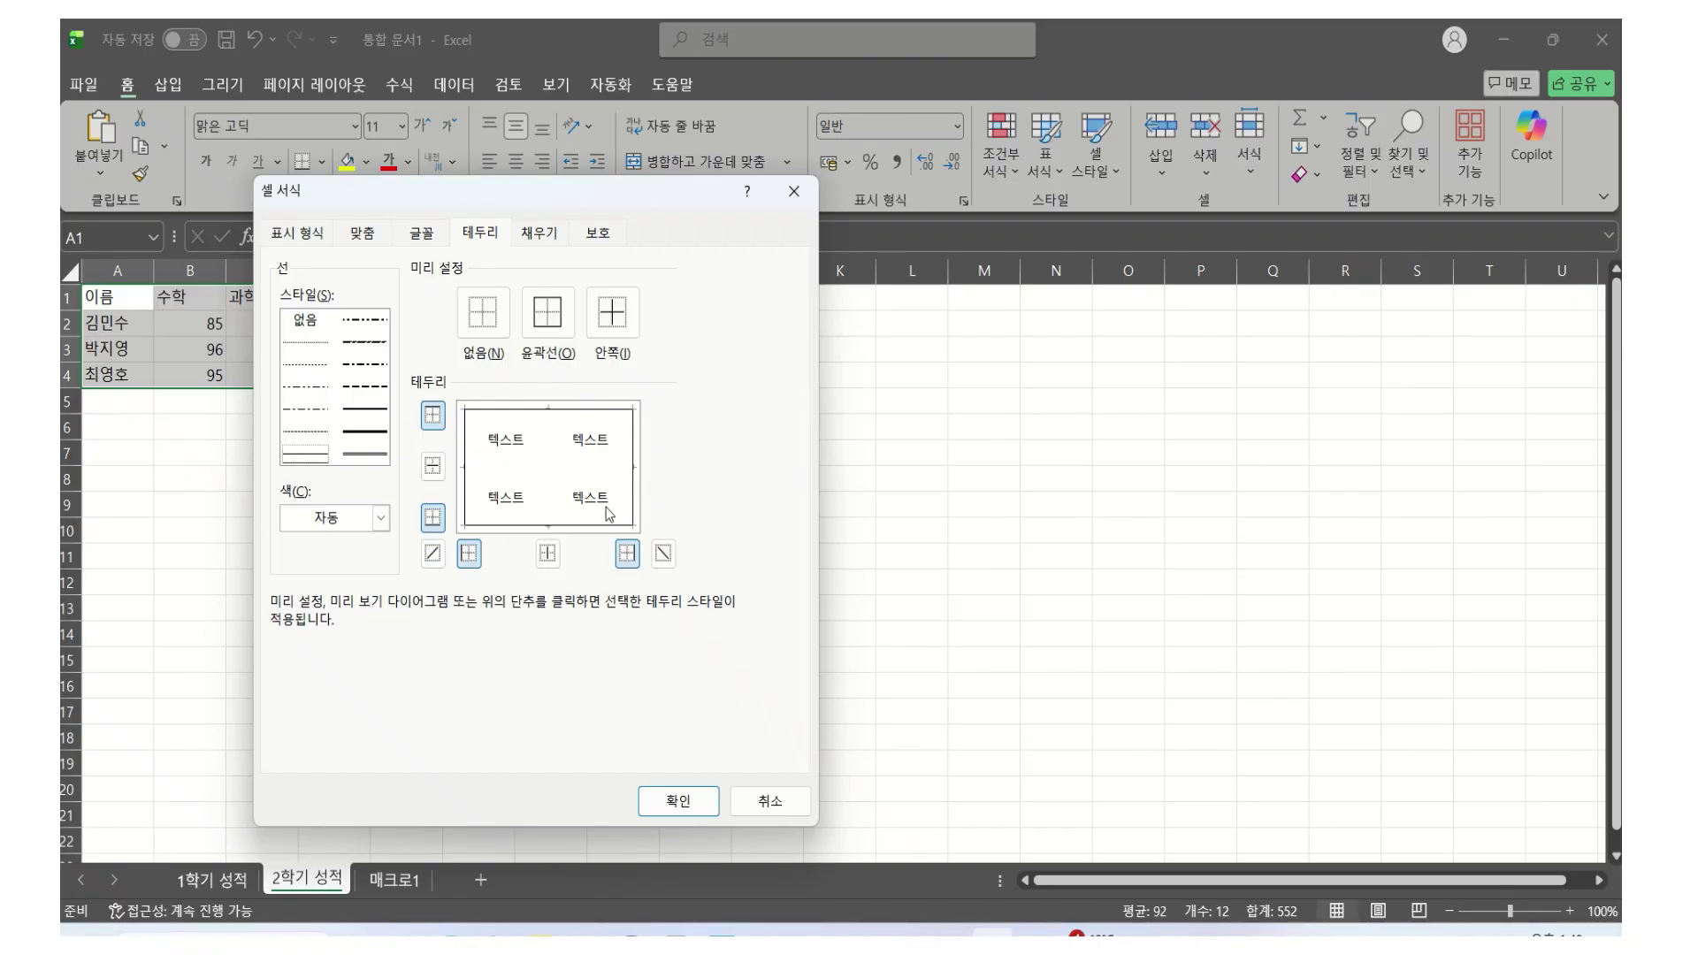
# Try inside borders on the selected table, and remove the inner horizontal and vertical lines again
pyautogui.click(615, 317)
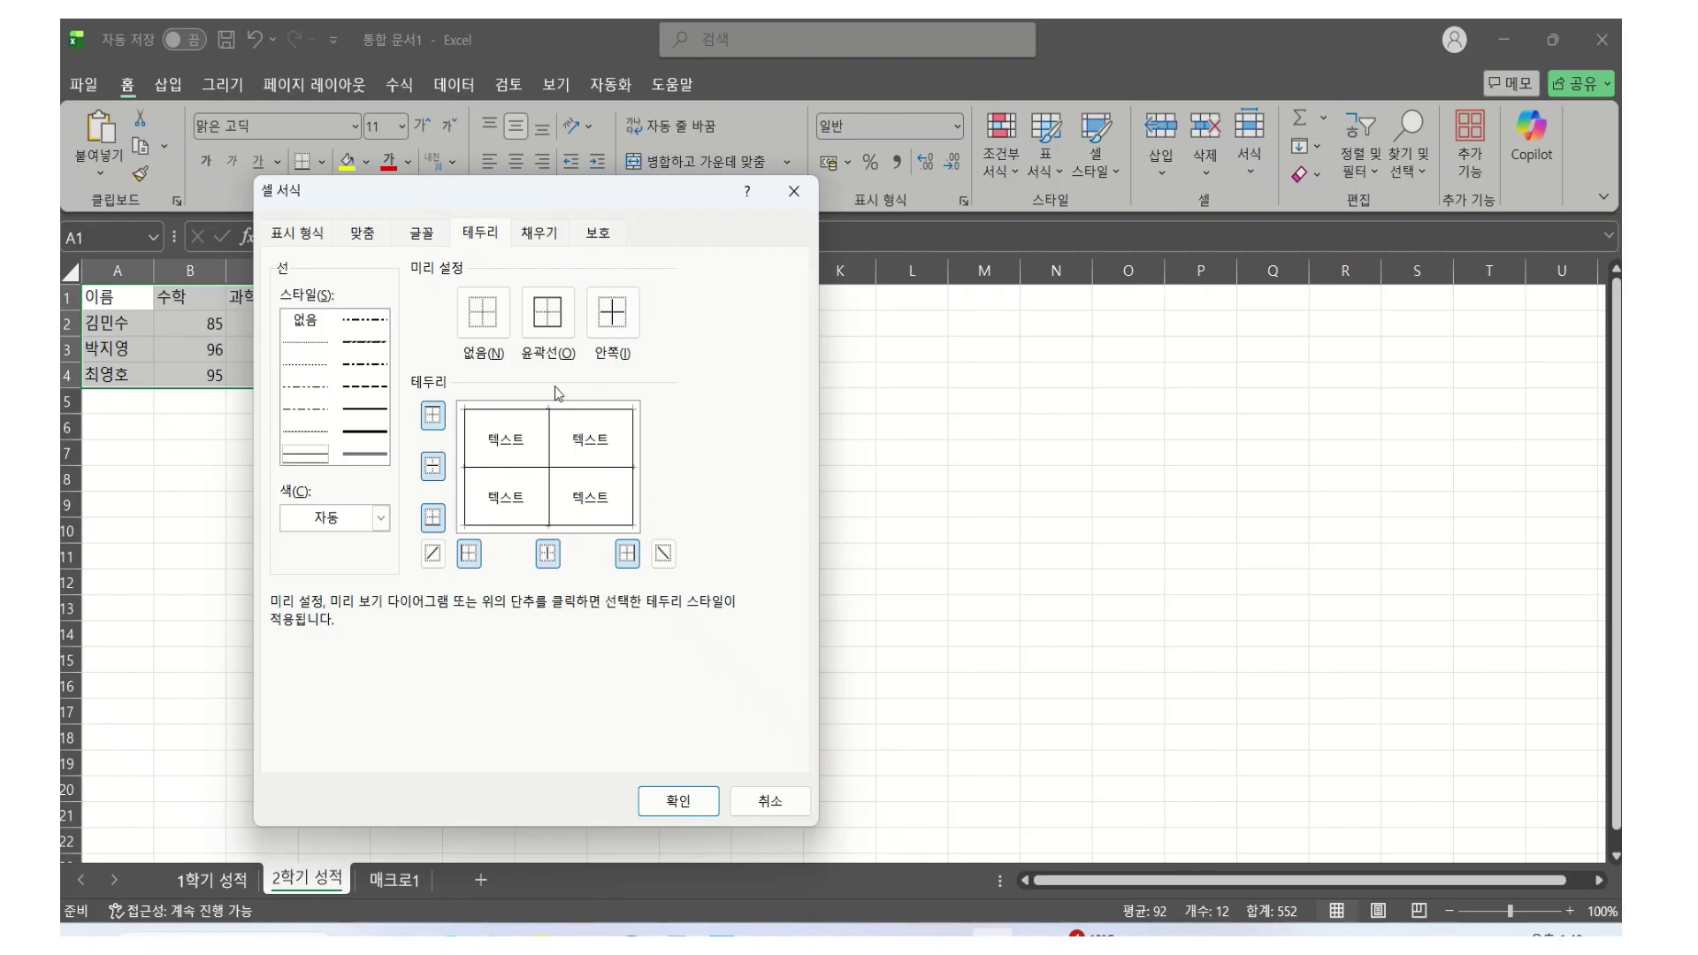
pyautogui.click(433, 466)
pyautogui.click(547, 553)
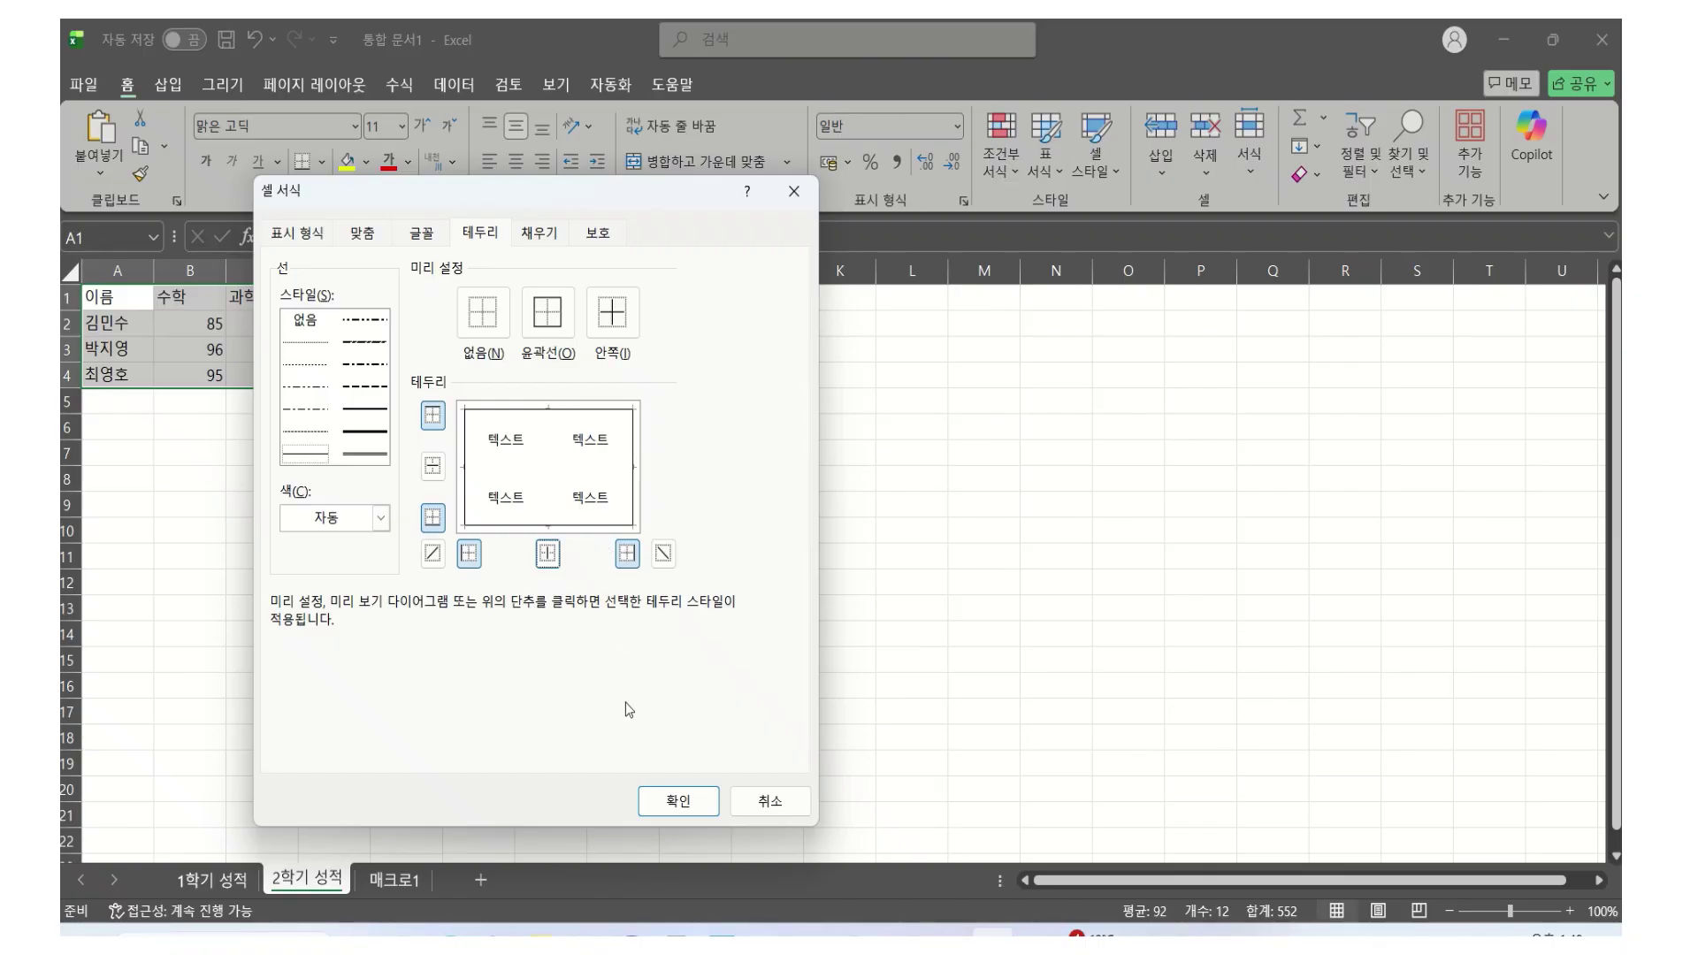
# Set the table's horizontal text alignment to 가운데, apply the cell formatting and deselect the table
pyautogui.click(363, 235)
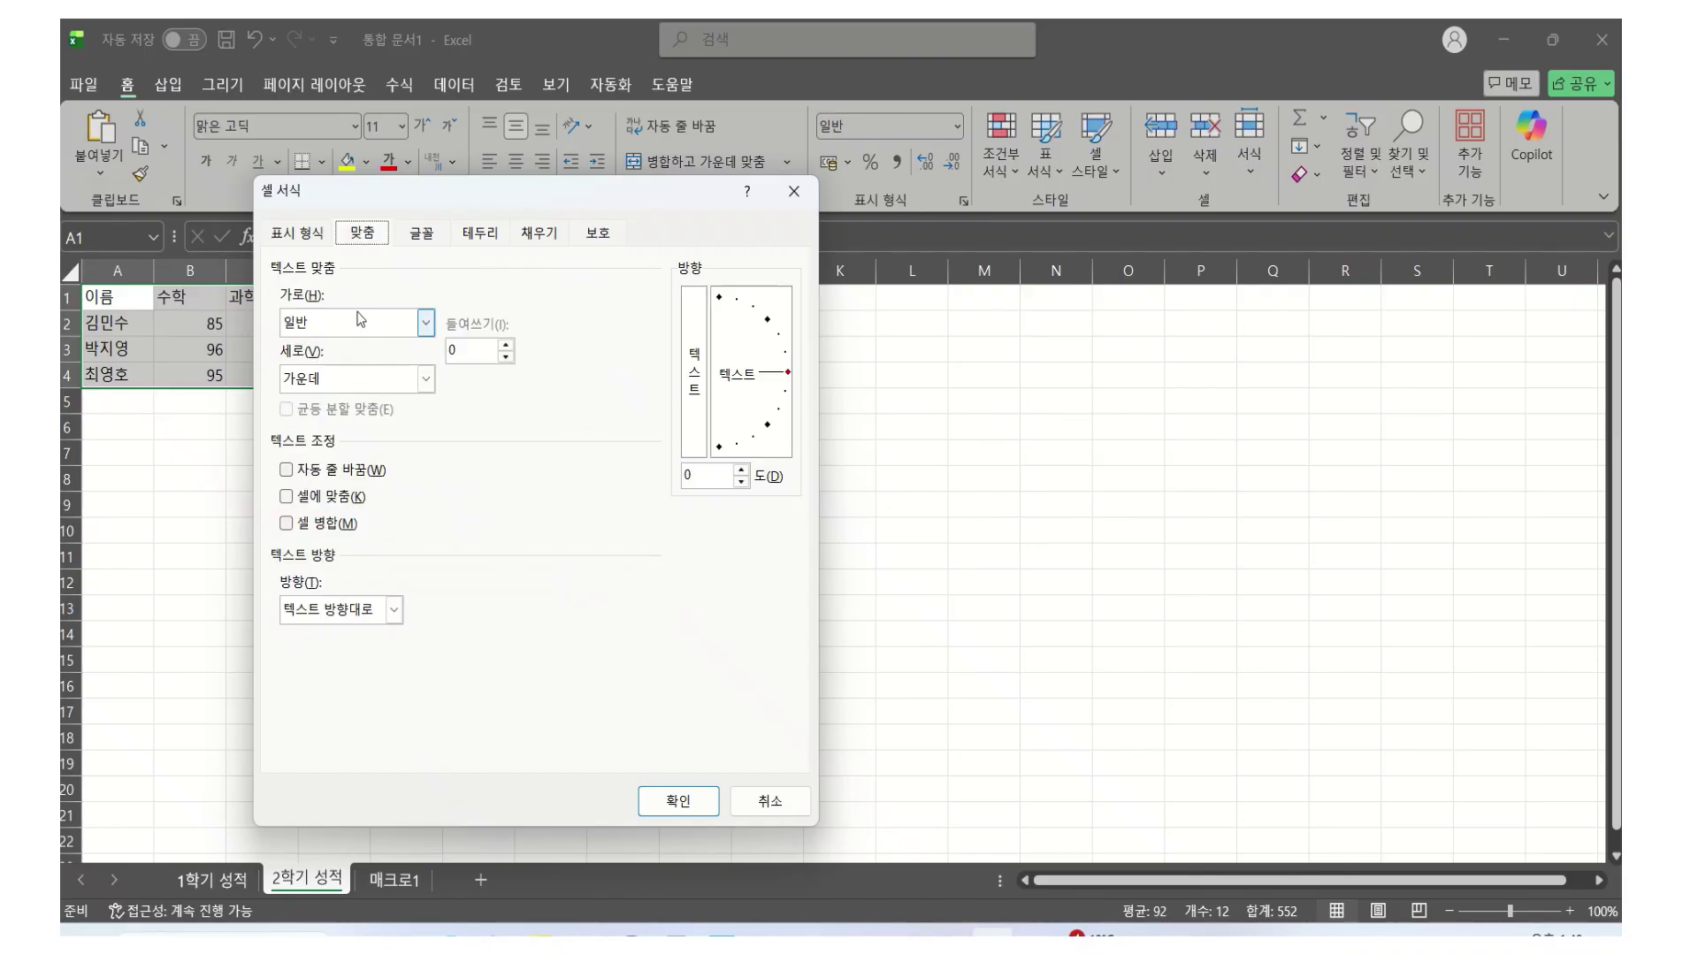
pyautogui.click(412, 328)
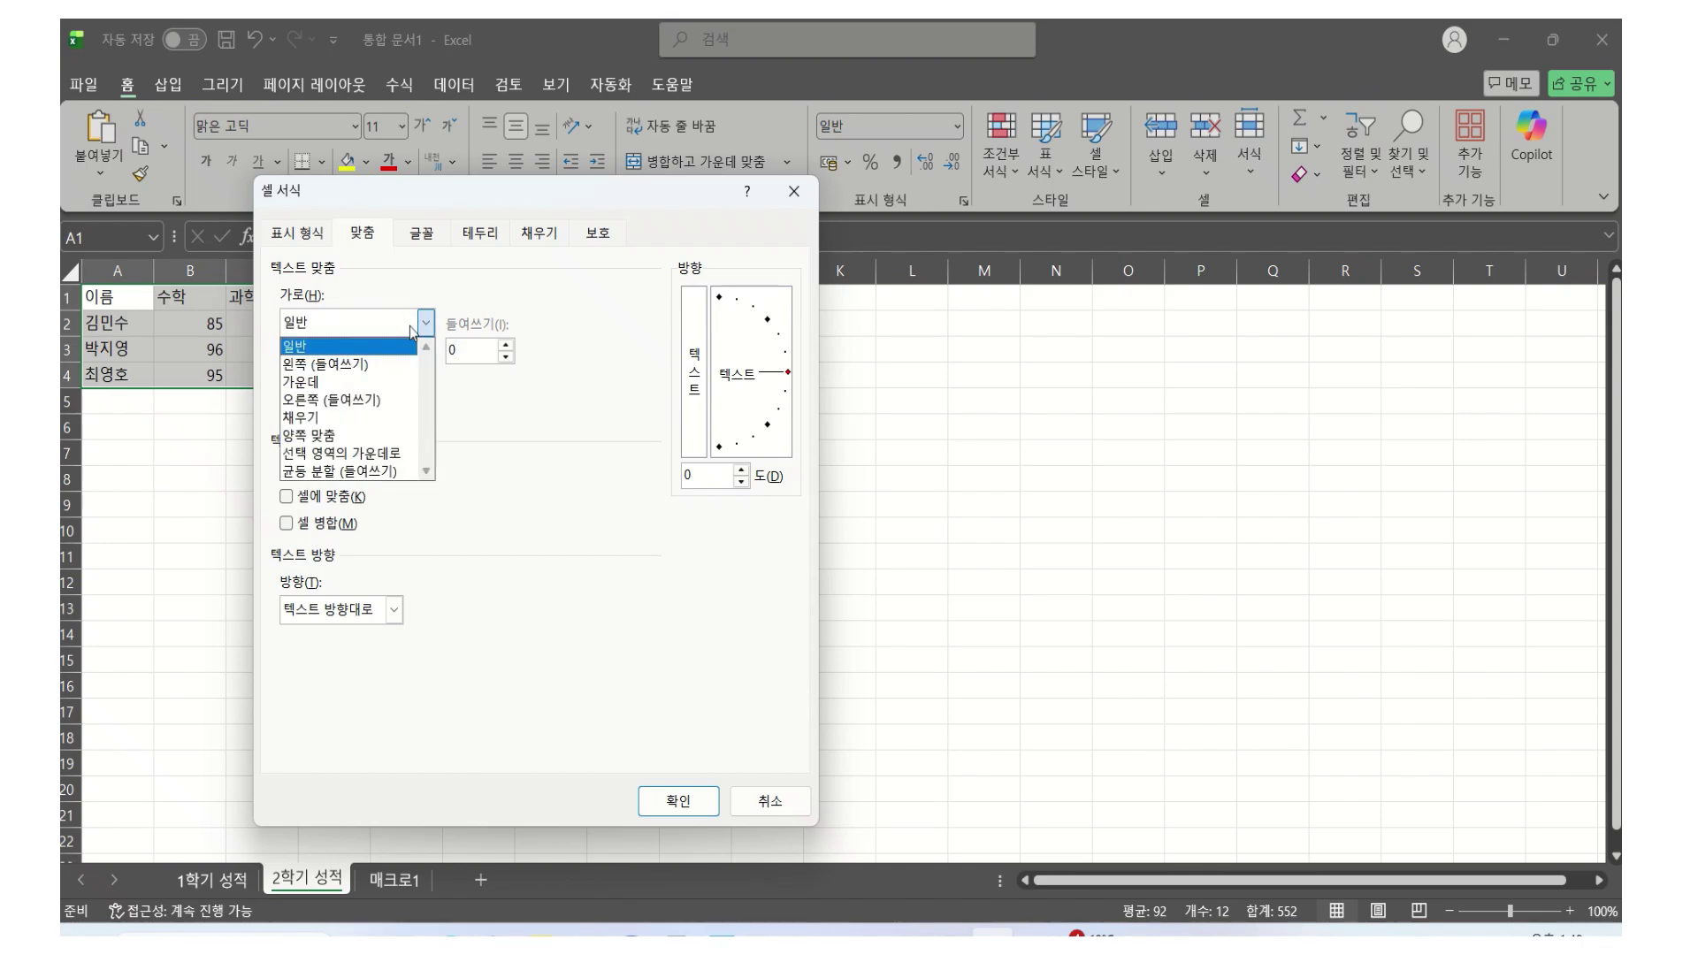
pyautogui.click(327, 385)
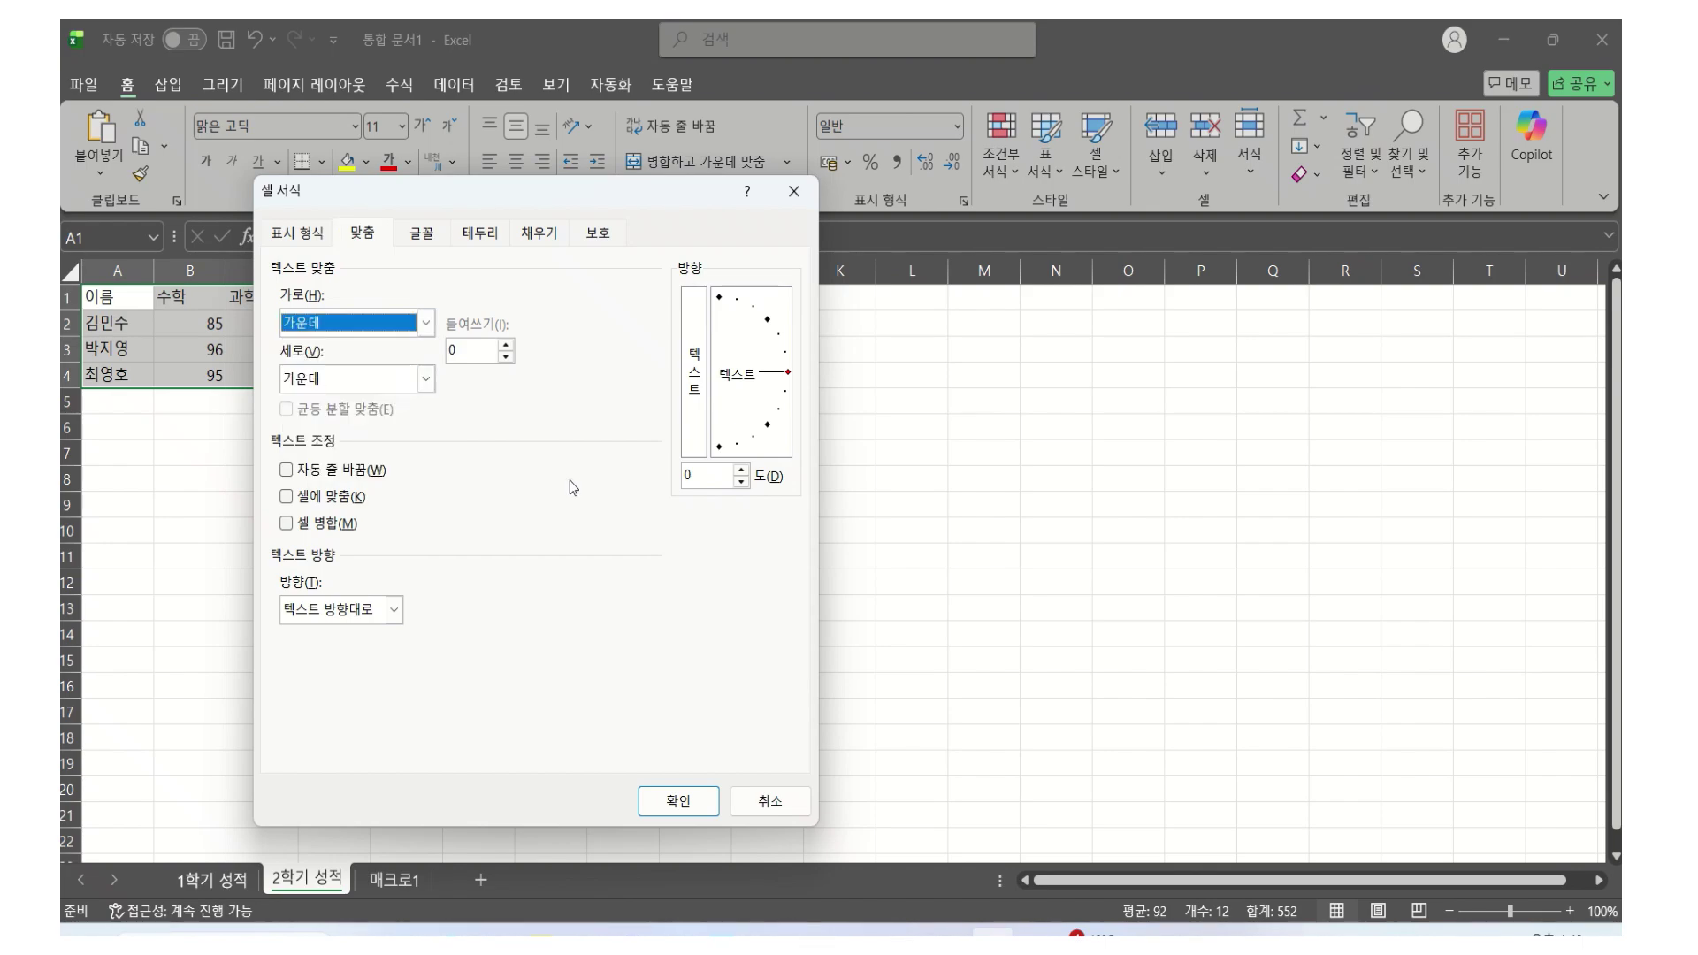
pyautogui.click(689, 803)
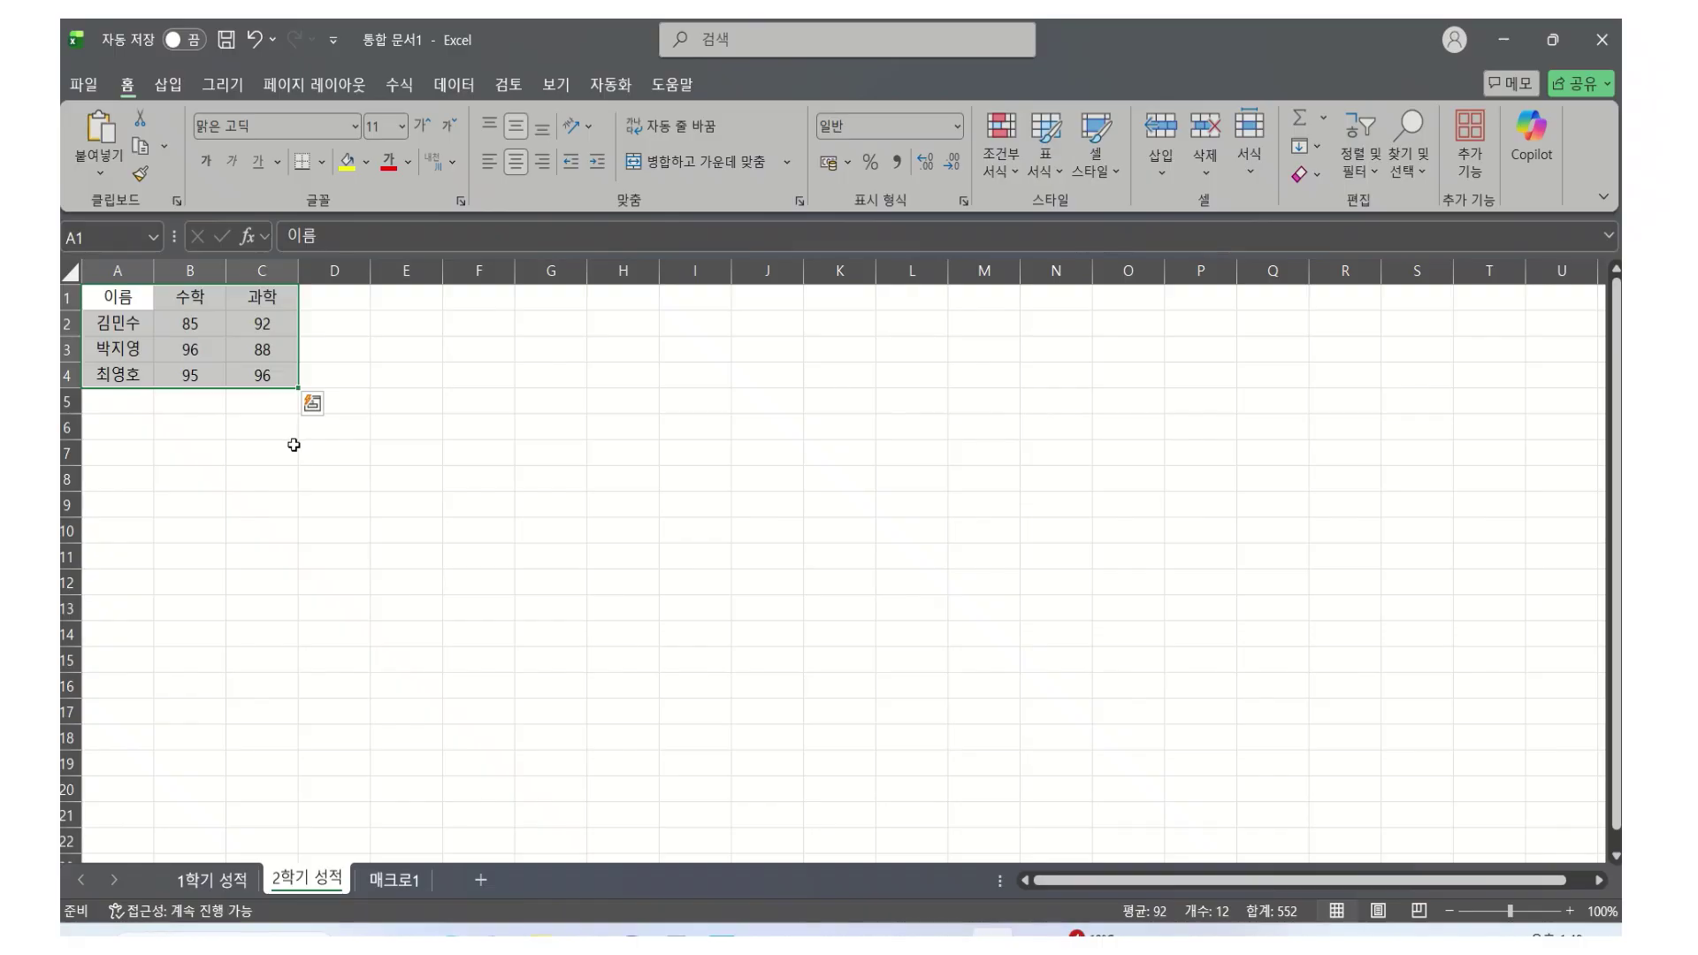
pyautogui.click(271, 519)
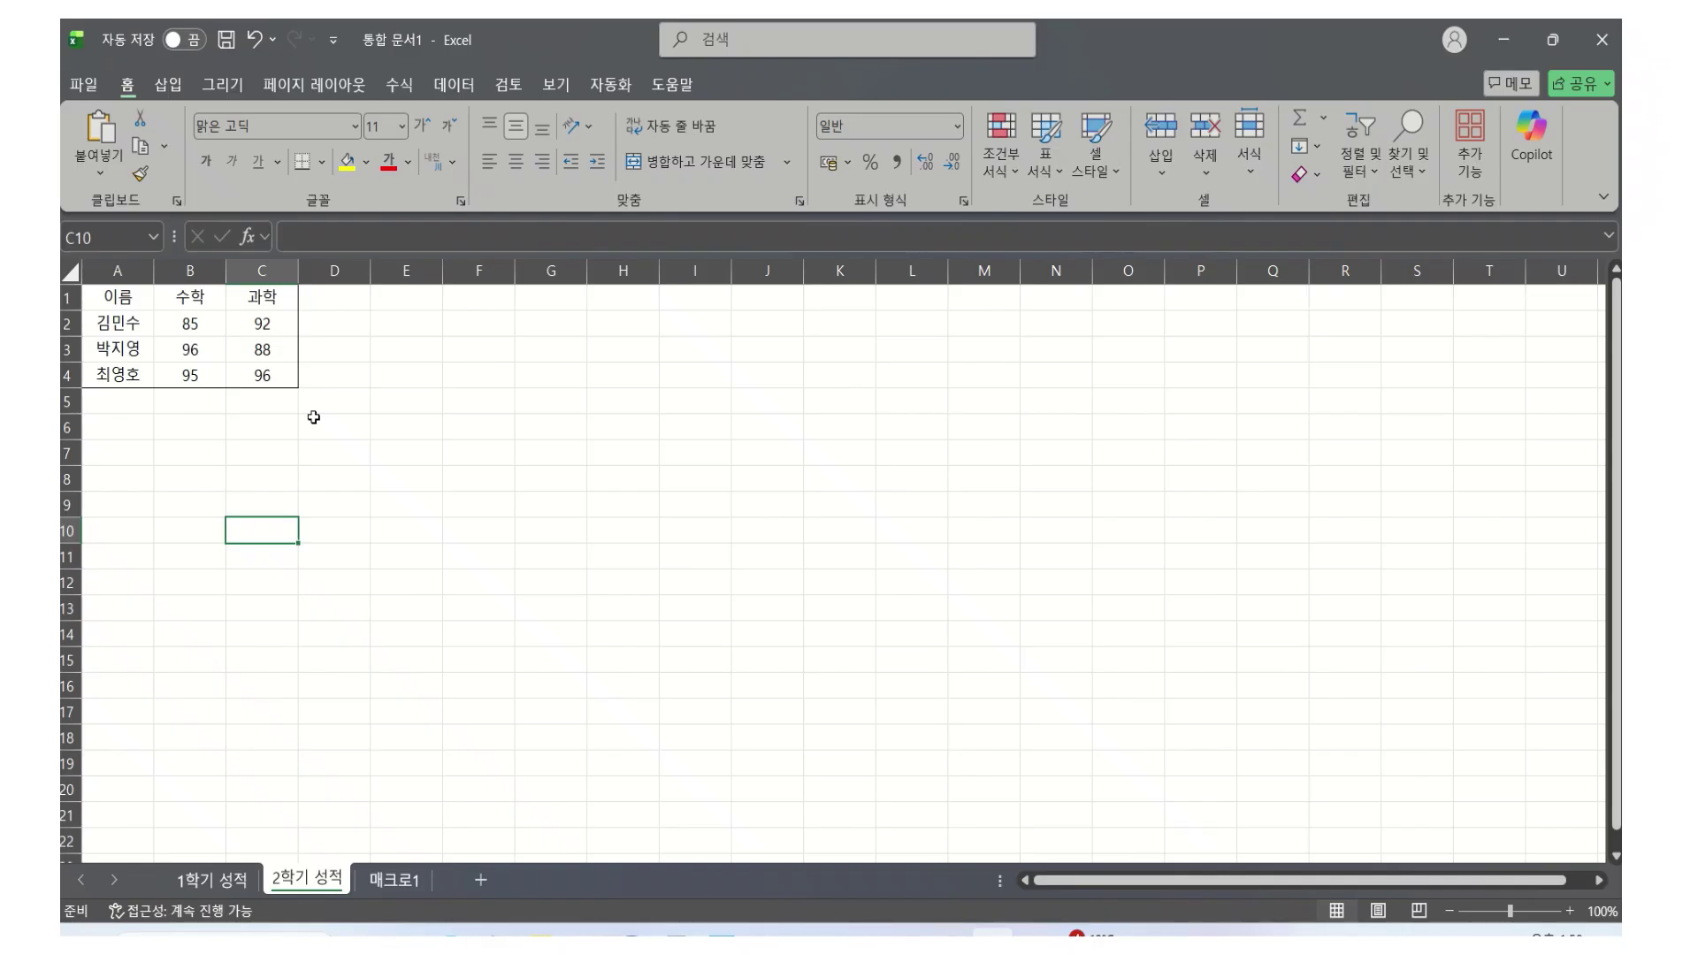
pyautogui.click(314, 417)
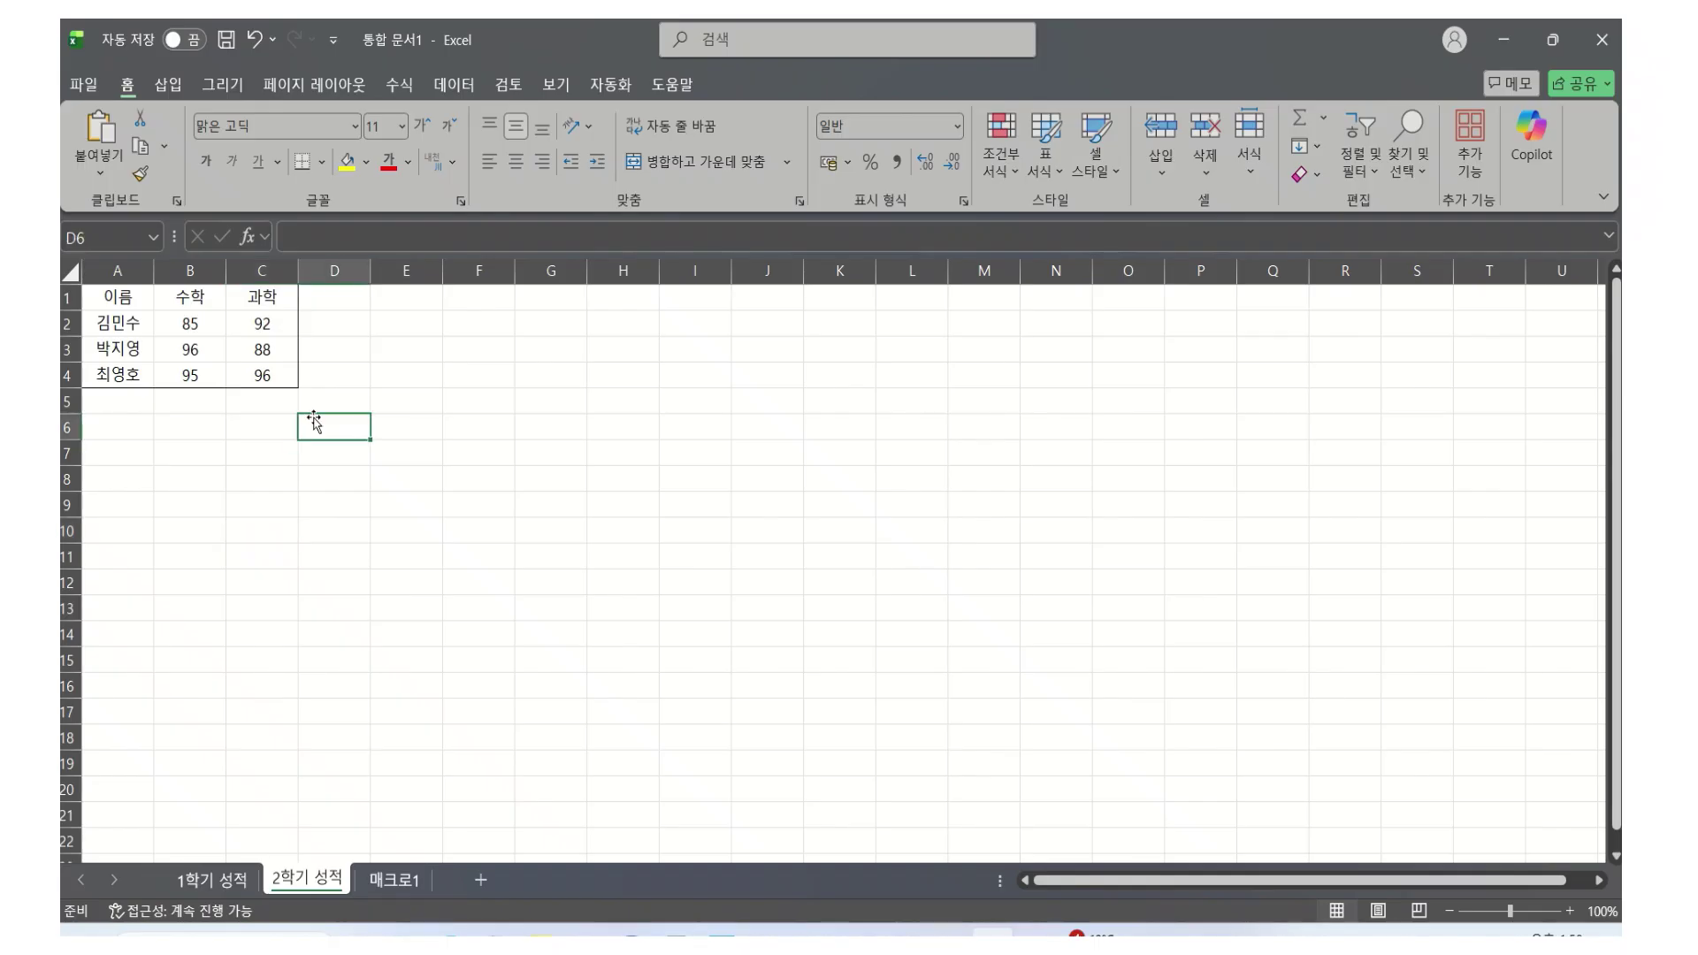